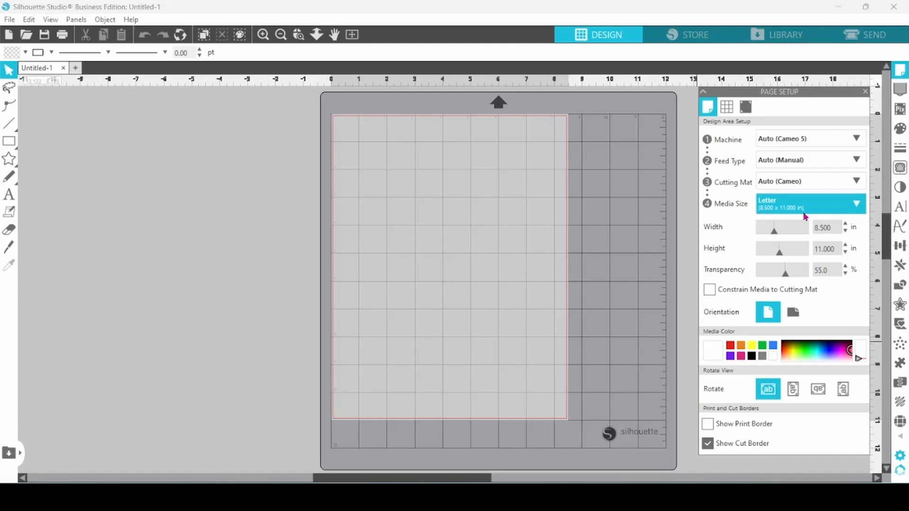
Turn on registration marks for the letter-size page.
click(747, 113)
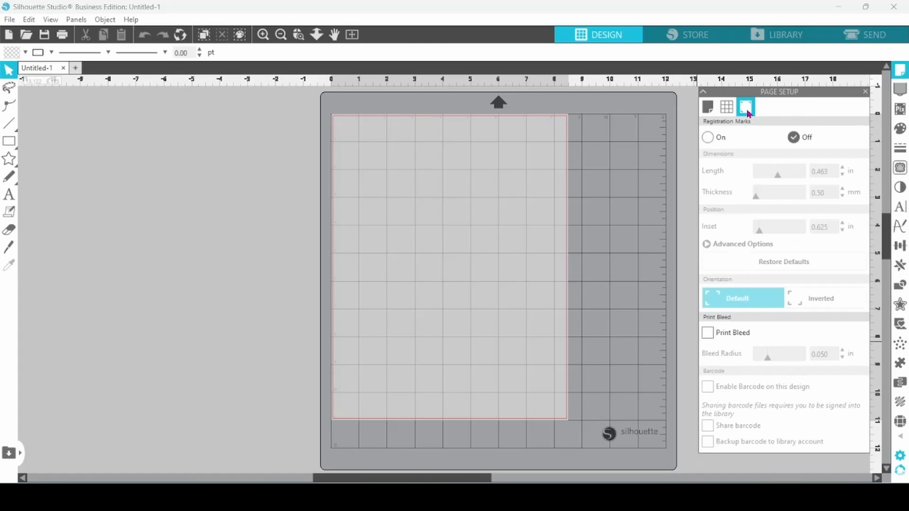
click(708, 138)
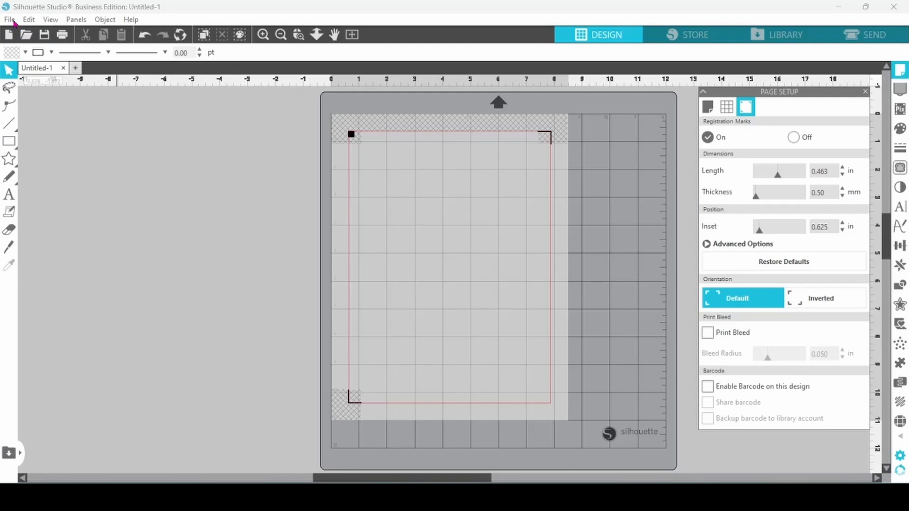
Merge Santa image 2 from the FunnyandCuteChristmasSublimation folder into the design and move it off the mat.
click(10, 20)
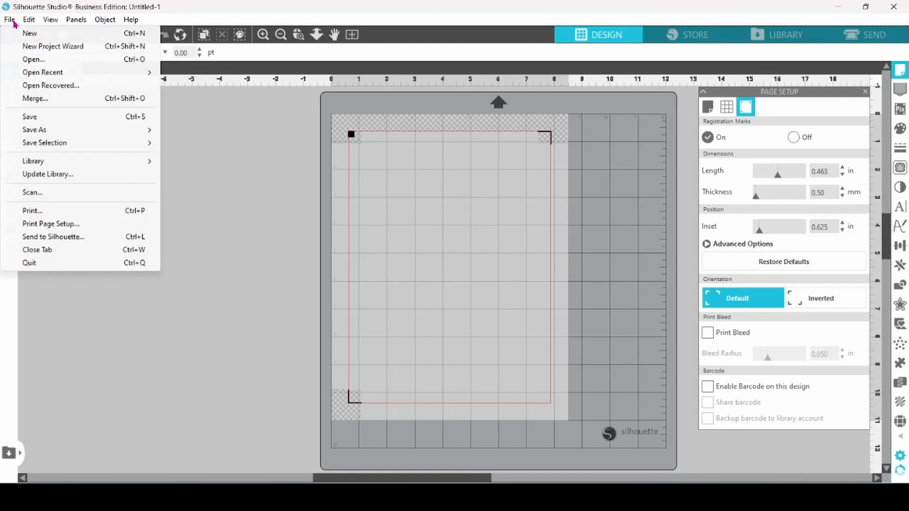
click(28, 99)
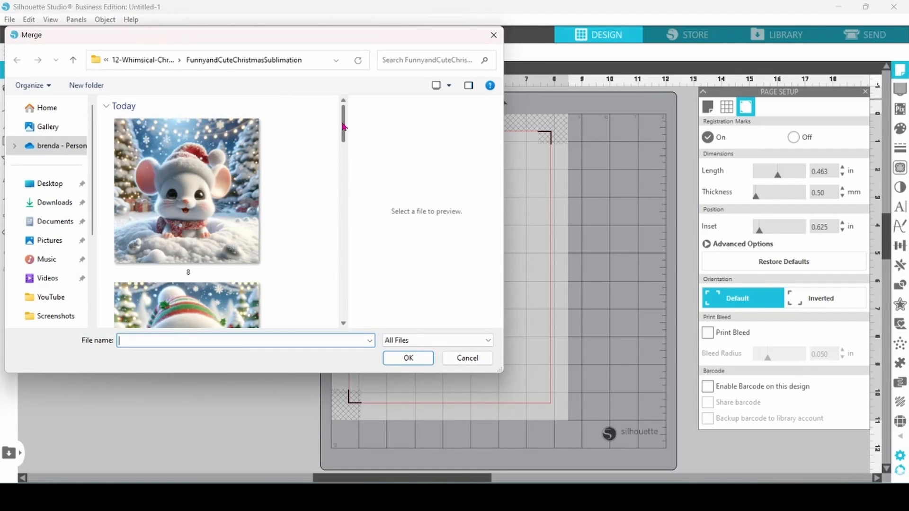
drag(344, 127, 356, 255)
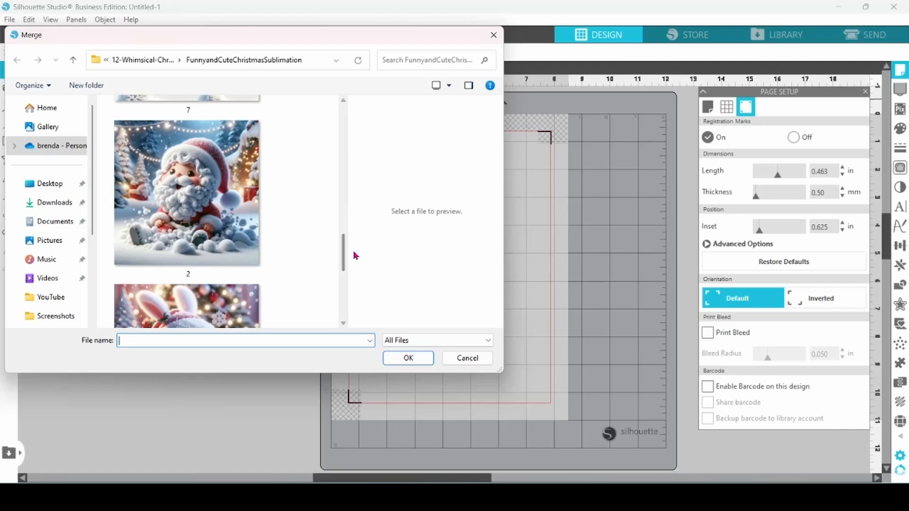
double_click(210, 218)
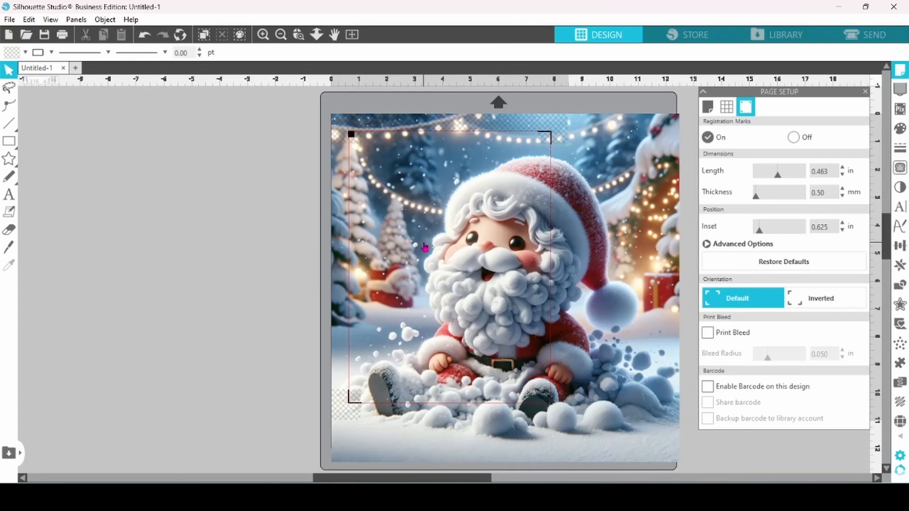
drag(425, 246, 53, 238)
Draw a rectangle about 7.2 by 8.8 in across the cut area between the registration marks.
mouse_move(10, 141)
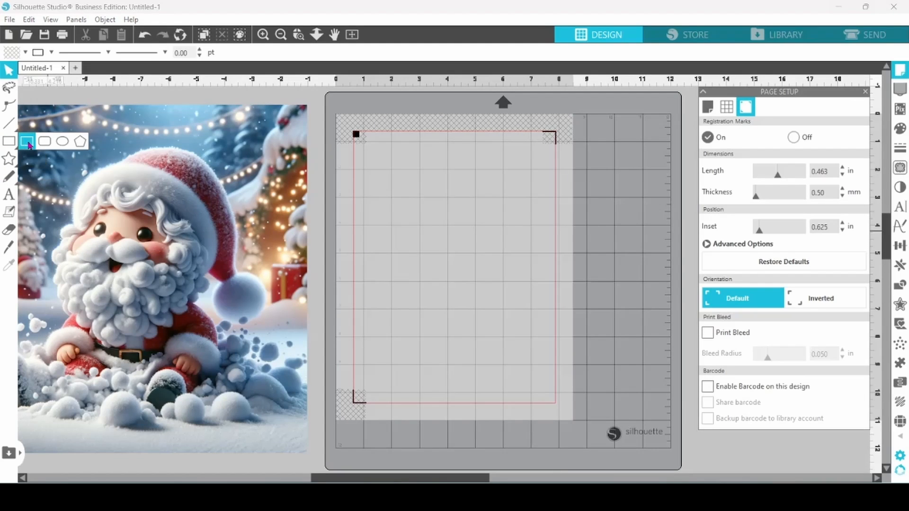
click(27, 142)
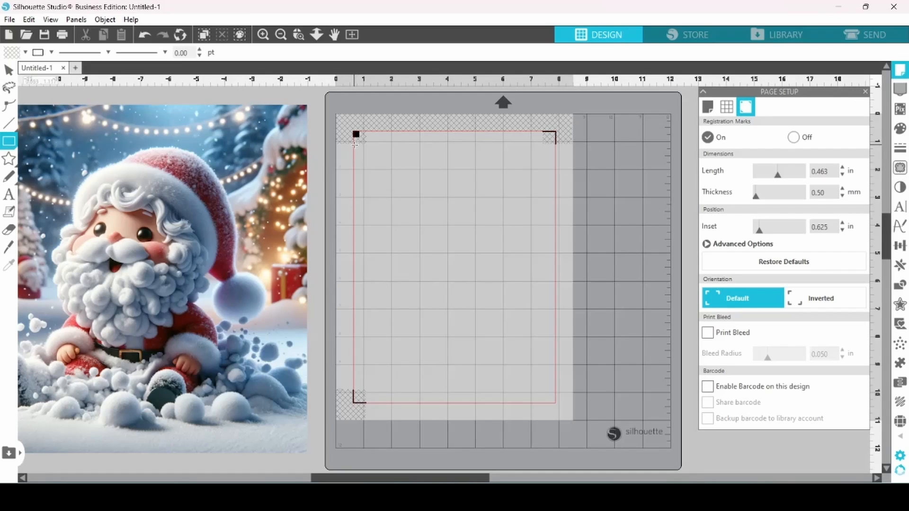
drag(355, 144, 556, 391)
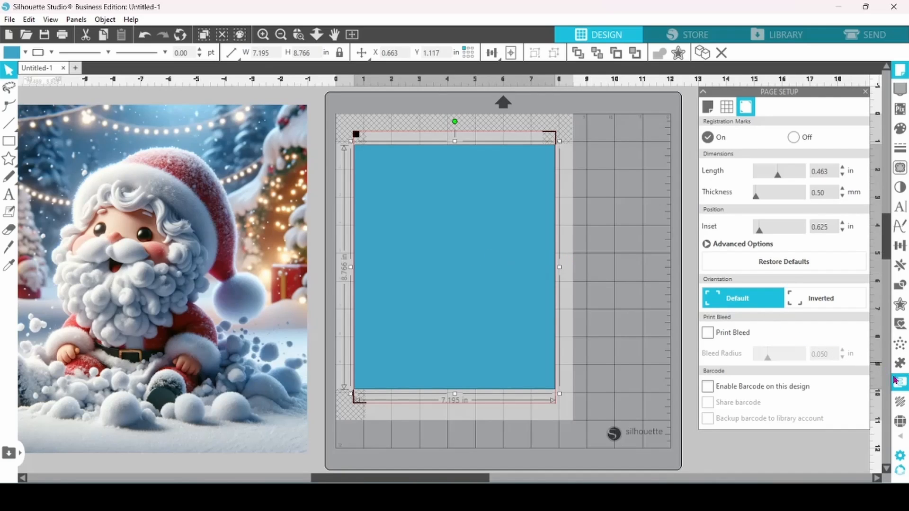
Make the rectangle a puzzle of 6 rows and 5 columns with 0% curve and 0% wobble.
click(900, 363)
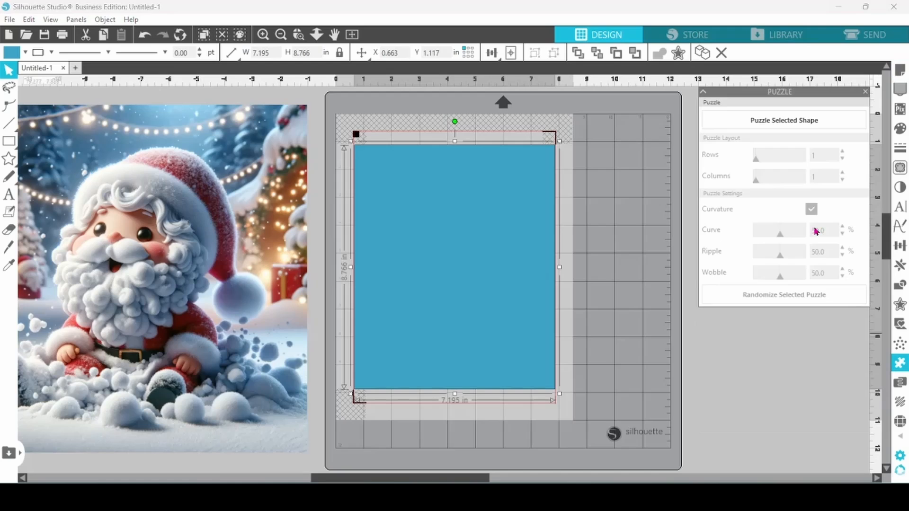
click(782, 124)
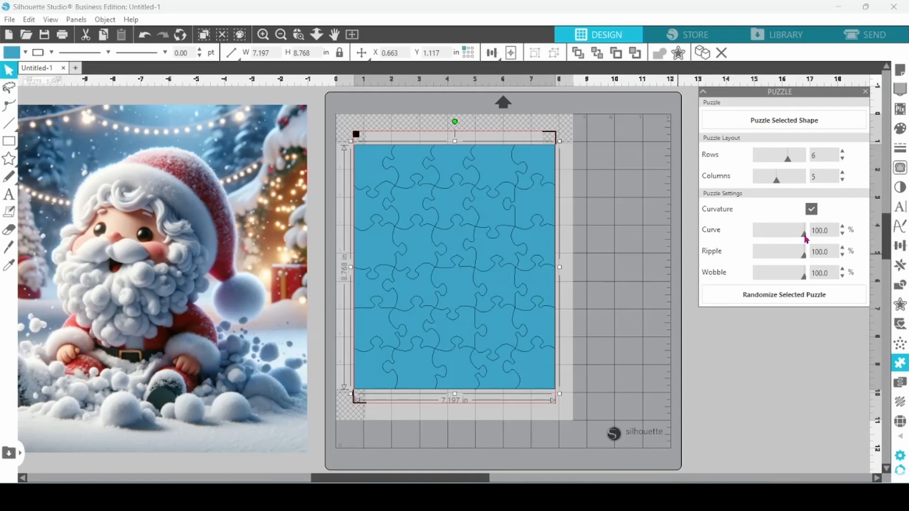
drag(805, 238, 753, 239)
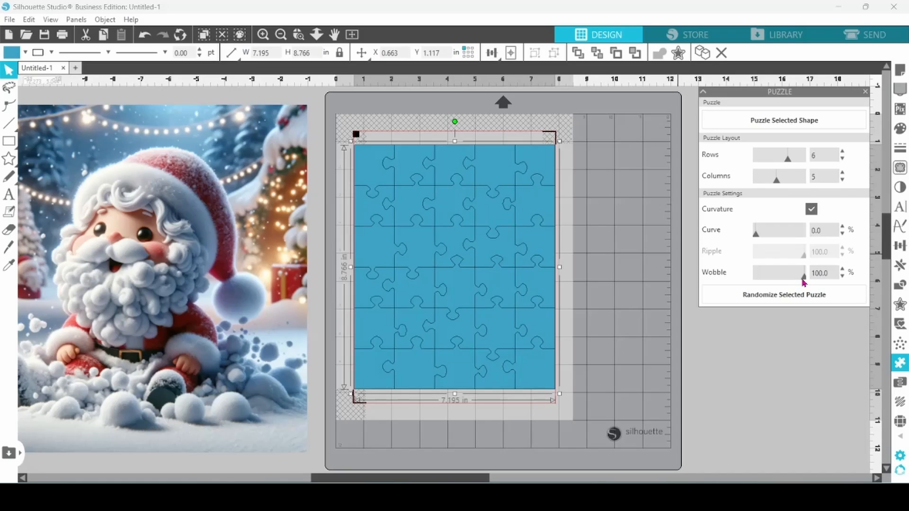
drag(803, 282, 756, 284)
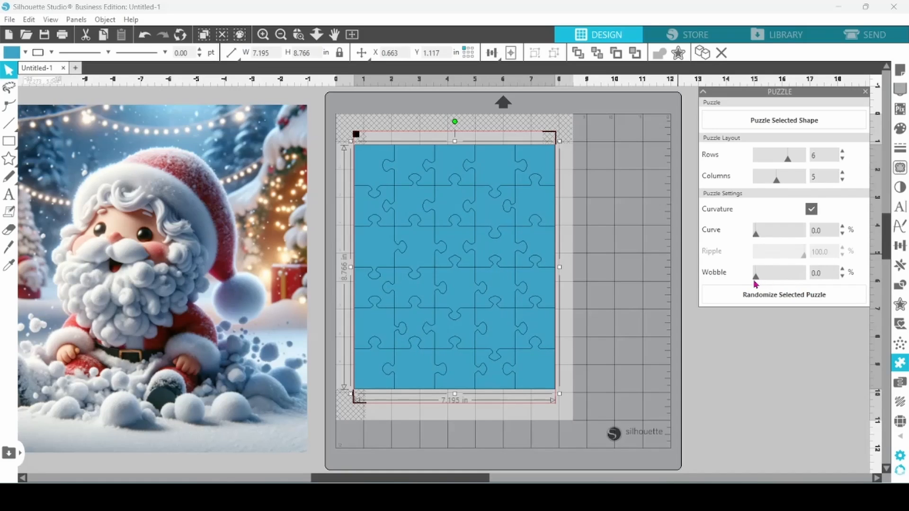
click(674, 331)
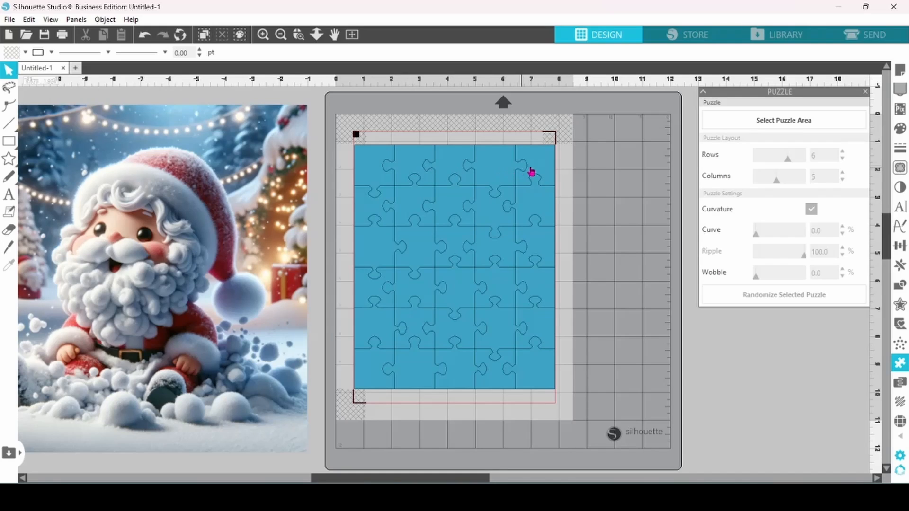
Convert the puzzle to a path and open its points for editing.
right_click(372, 175)
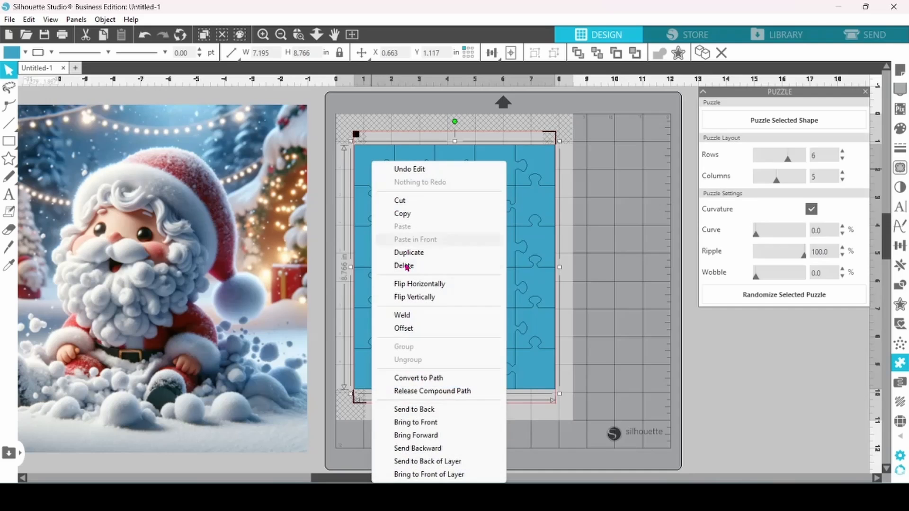
click(425, 378)
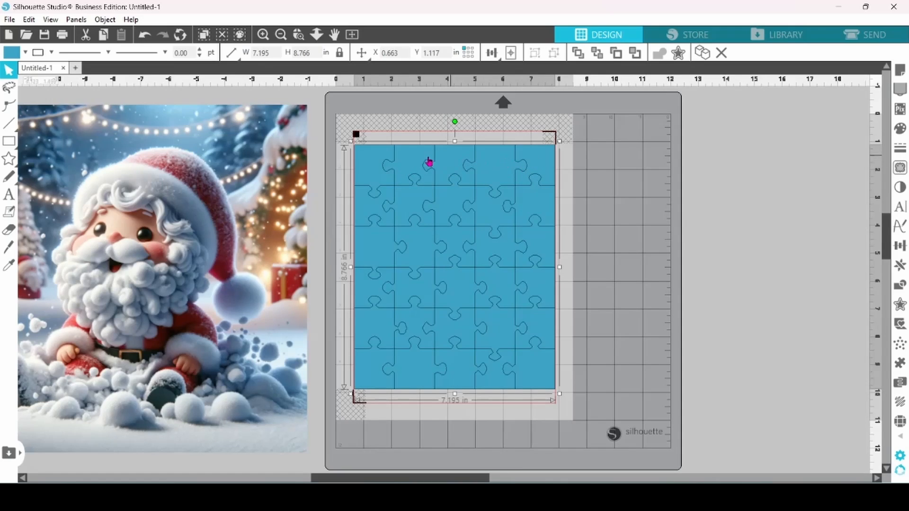
double_click(518, 171)
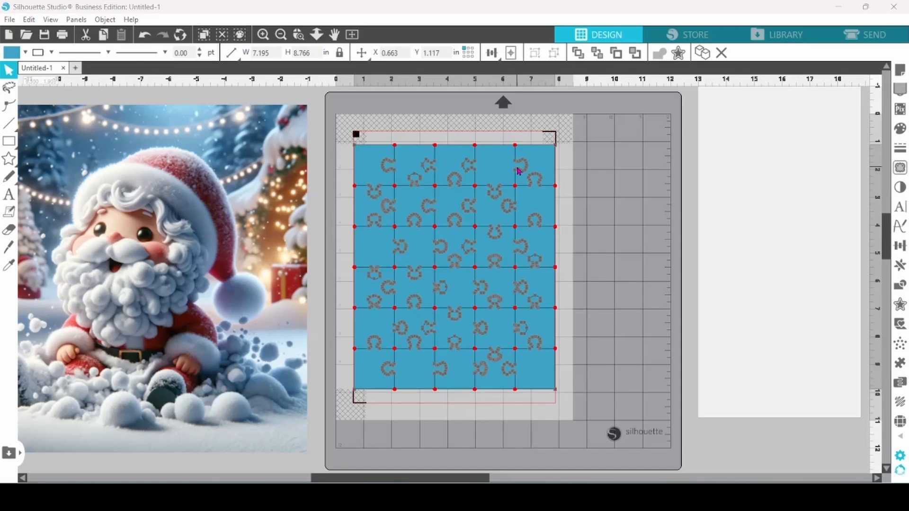
Delete the points of the first vertical cut line, counted from the left, in the puzzle's top row.
click(397, 162)
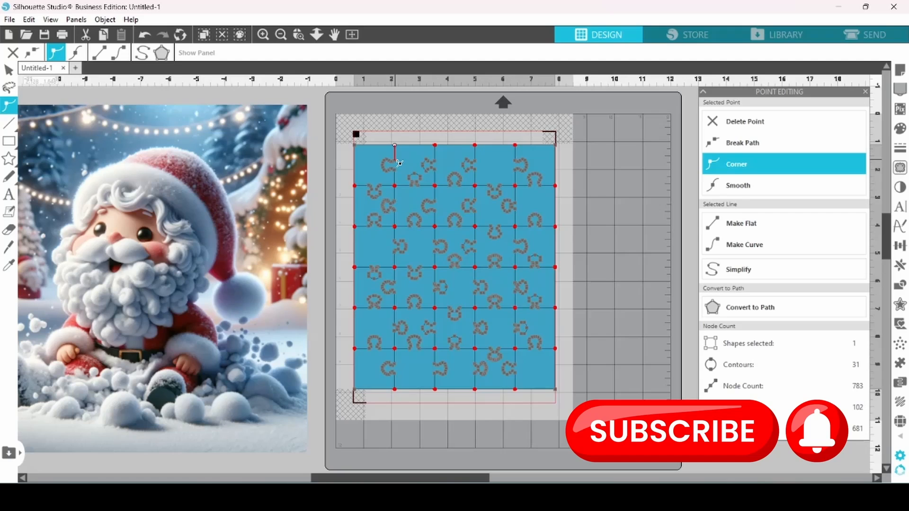
key(Delete)
key(Delete)
key(Delete)
key(Delete)
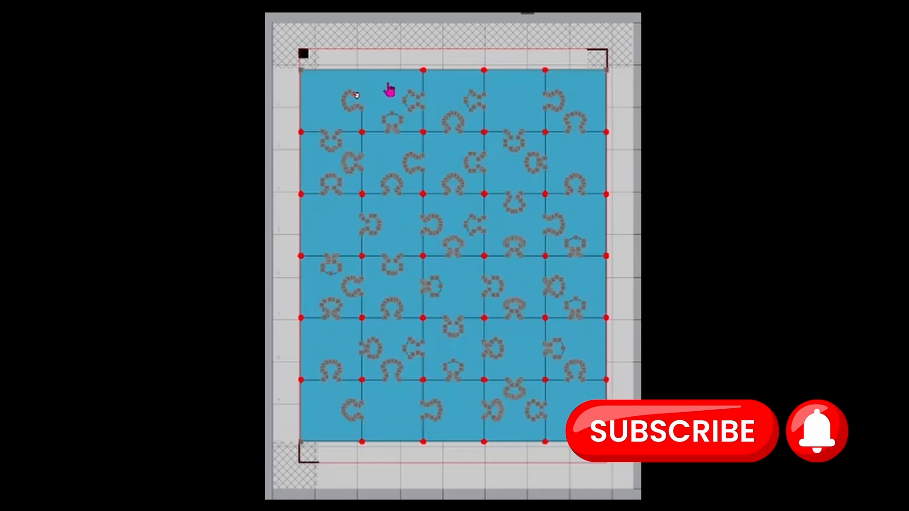
key(Delete)
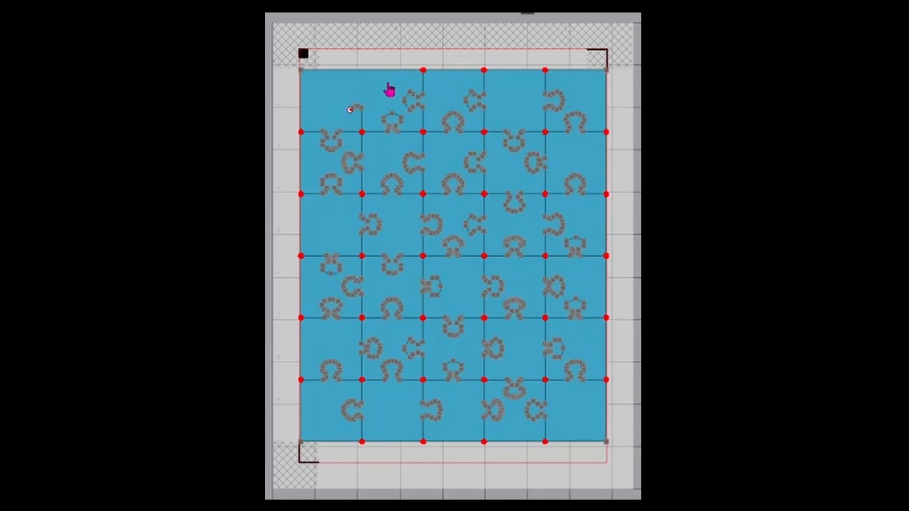
key(Delete)
Delete the points of the second vertical cut line in the puzzle's top row.
click(423, 70)
key(Delete)
key(Delete)
key(Delete)
key(Delete)
key(Delete)
key(Delete)
key(Delete)
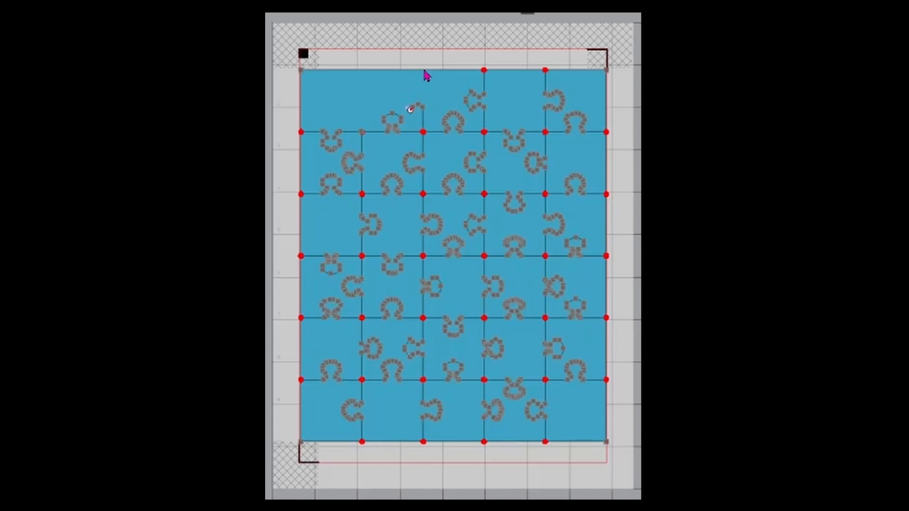
key(Delete)
key(Delete)
key(Delete)
Delete the points of the third vertical cut line in the puzzle's top row.
click(486, 73)
key(Delete)
key(Delete)
key(Delete)
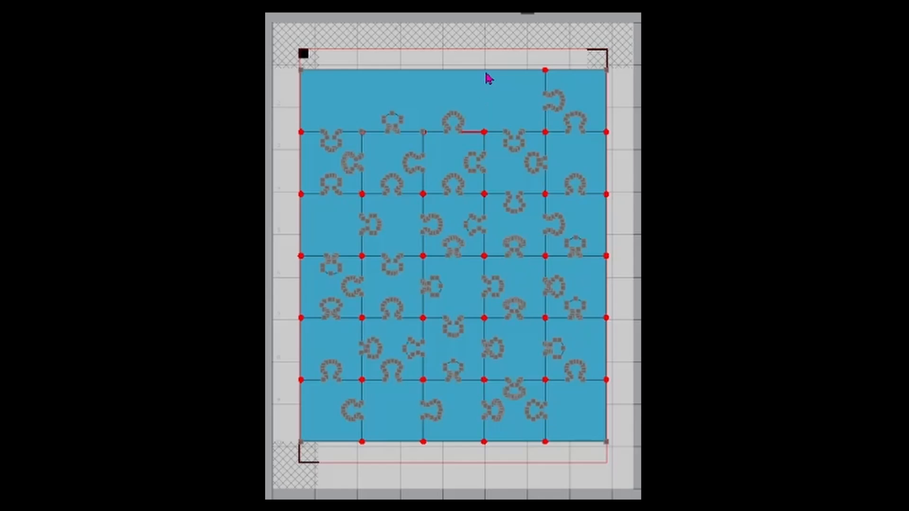
Delete the points of the last vertical cut line in the top row and finish point editing.
click(546, 71)
key(Delete)
key(Delete)
key(Delete)
key(Delete)
key(Delete)
key(Delete)
key(Delete)
key(Delete)
key(Delete)
key(Delete)
key(Delete)
key(Delete)
key(Delete)
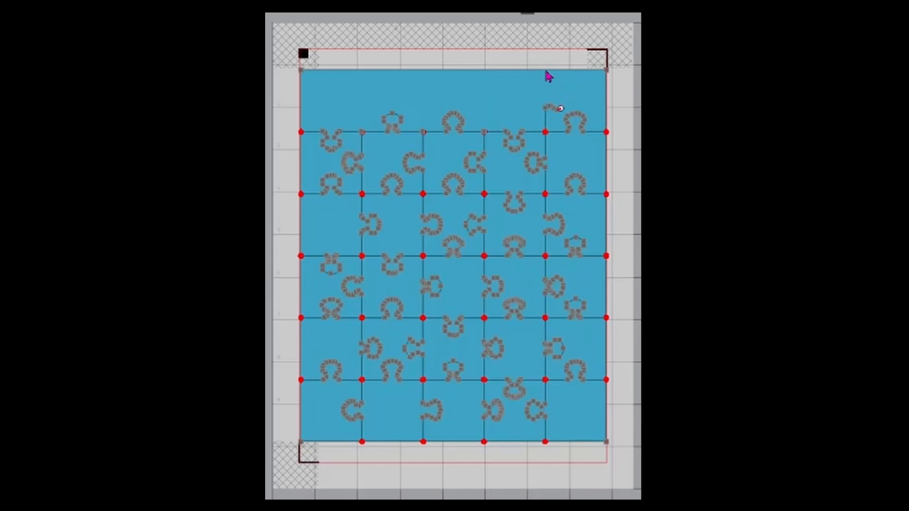
key(Escape)
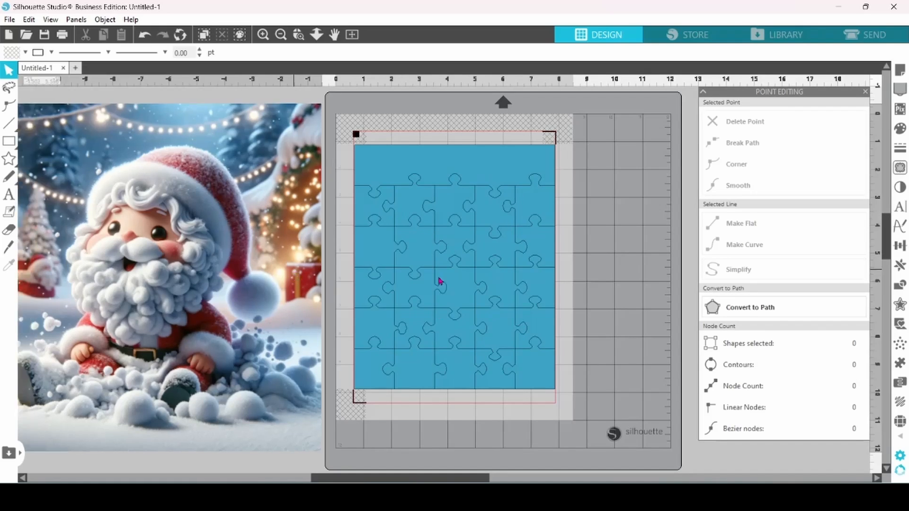
Move the Santa image behind the puzzle and scale it down to about 8.97 in square, slightly taller than the puzzle.
drag(281, 277, 656, 310)
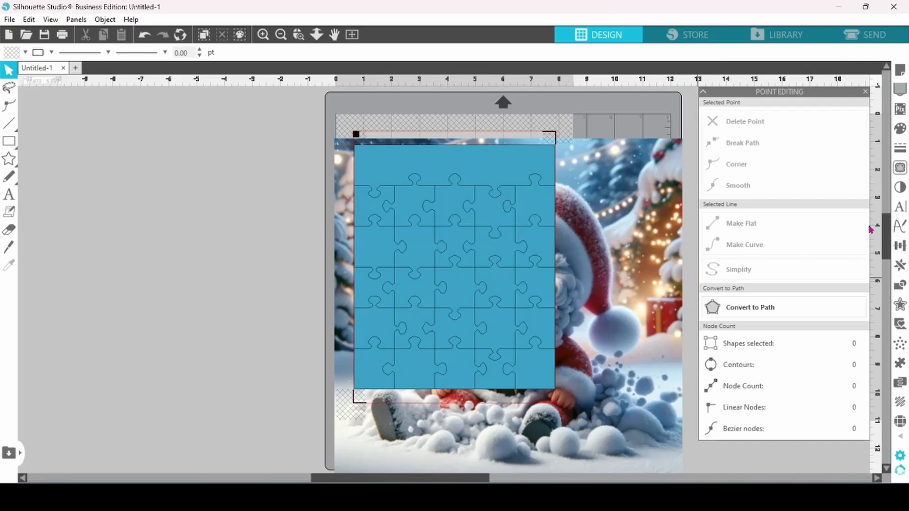
drag(887, 242, 887, 249)
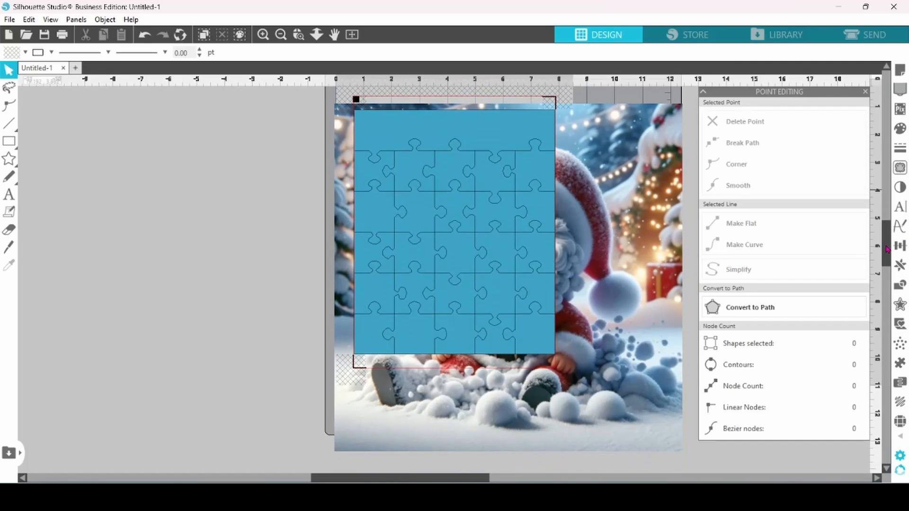
click(656, 426)
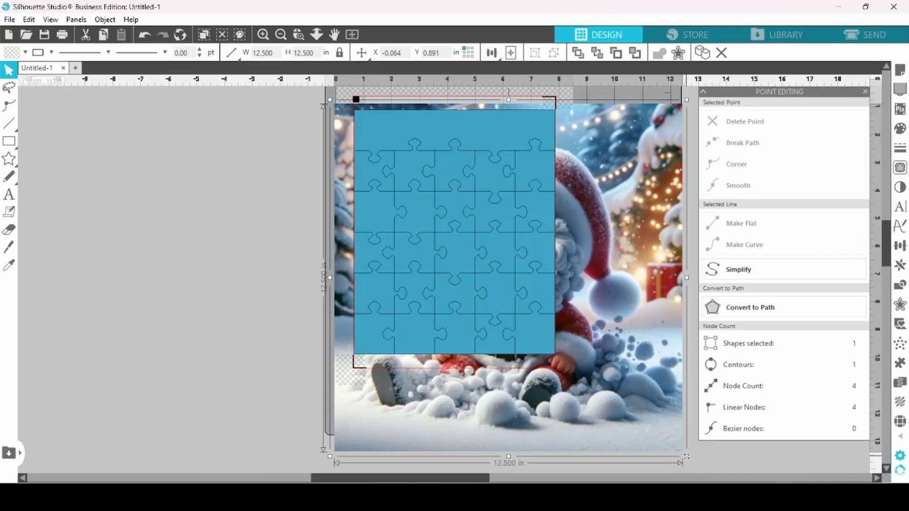
drag(686, 457, 621, 426)
drag(593, 410, 565, 386)
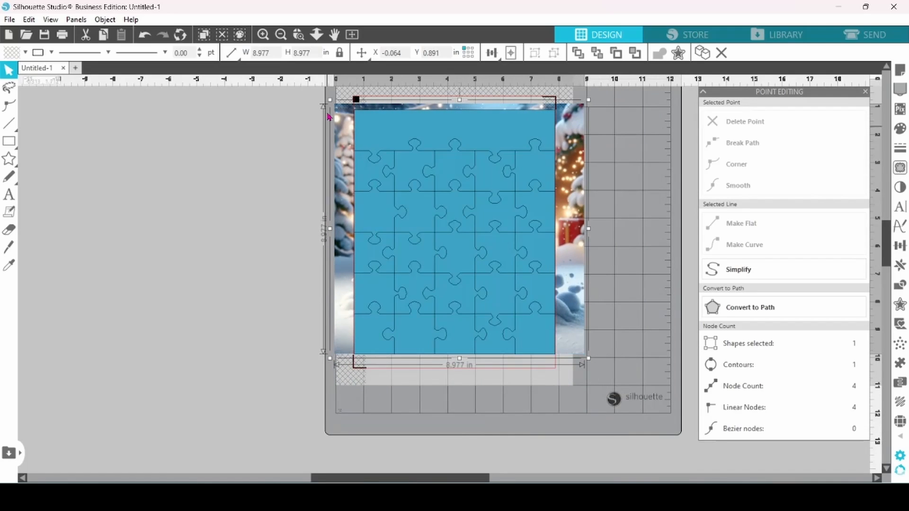
drag(331, 101, 333, 108)
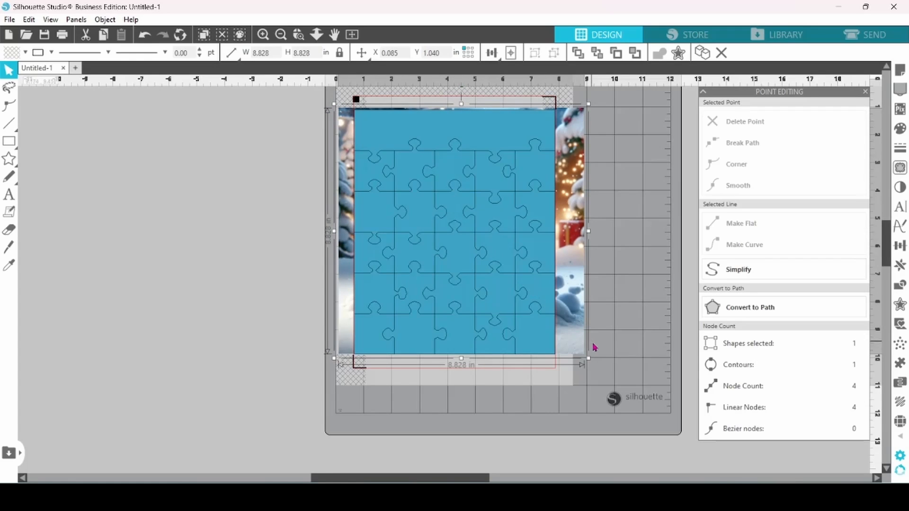
drag(590, 360, 592, 363)
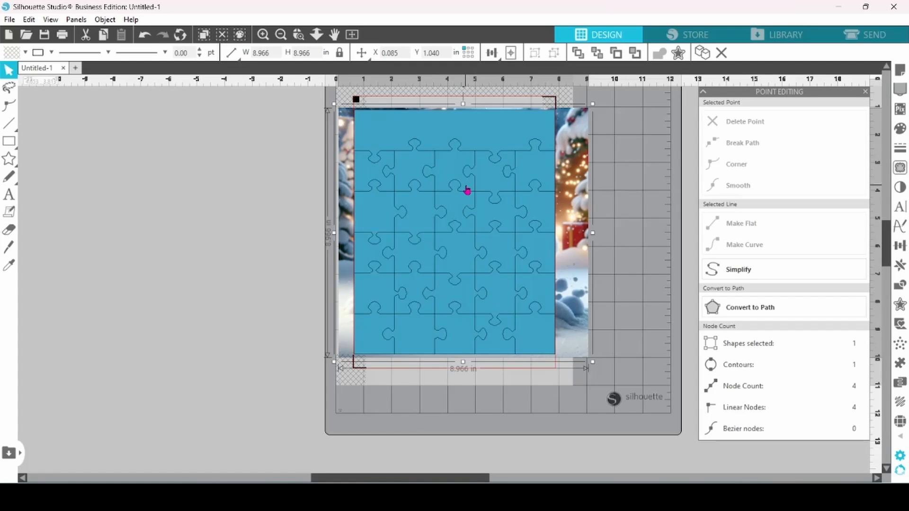
Shift the puzzle to the image's left edge and stretch its width to about 8.6 in to nearly cover the image.
click(410, 214)
drag(410, 214, 398, 215)
click(491, 248)
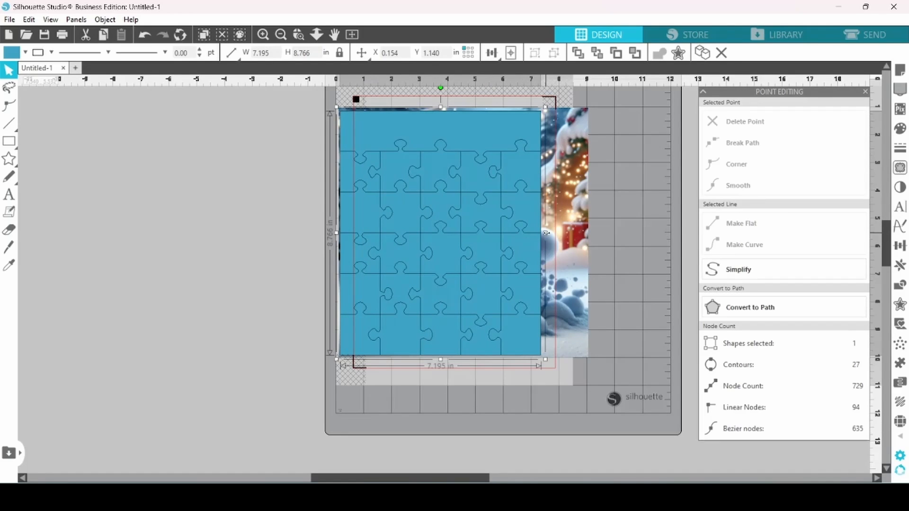
drag(546, 233, 585, 233)
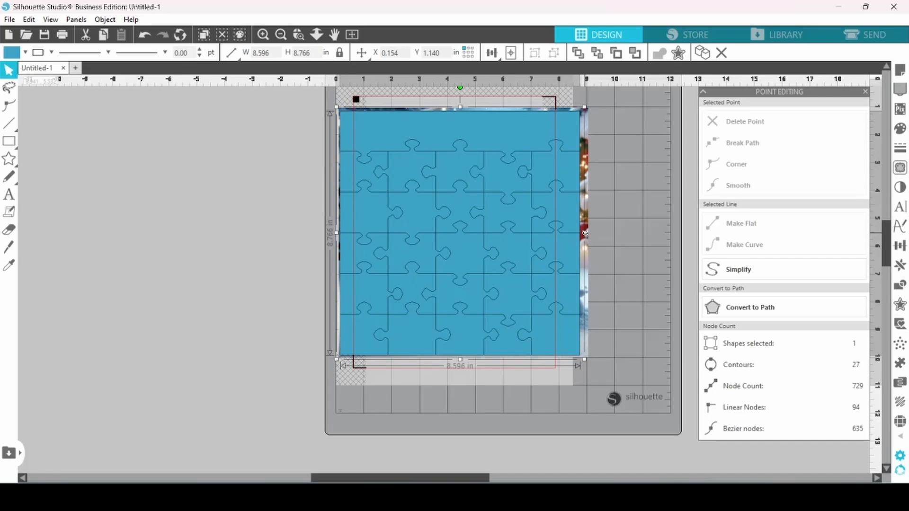
click(630, 216)
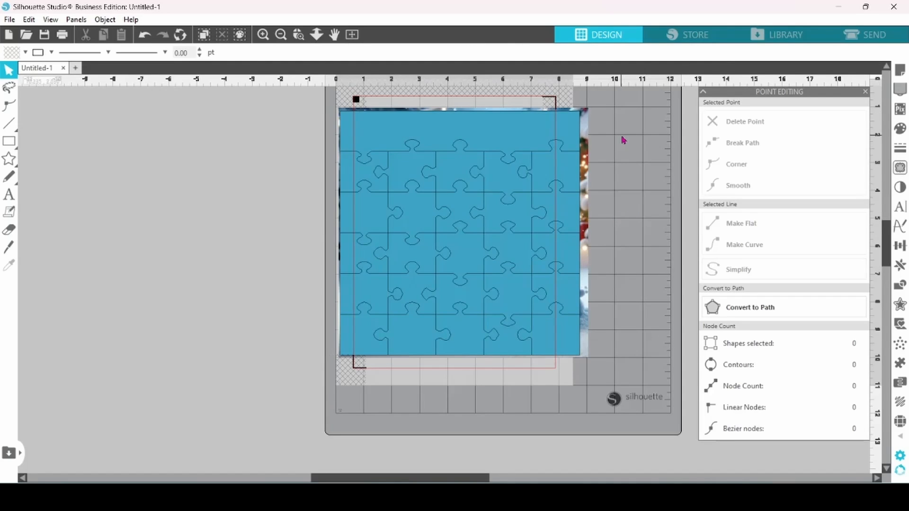
Center the puzzle and the Santa image on each other.
key(ctrl+a)
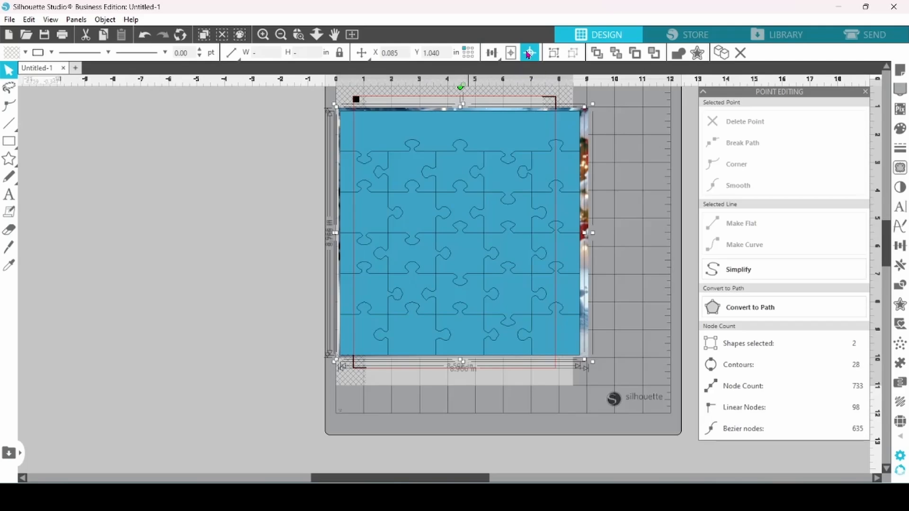
click(528, 54)
click(635, 172)
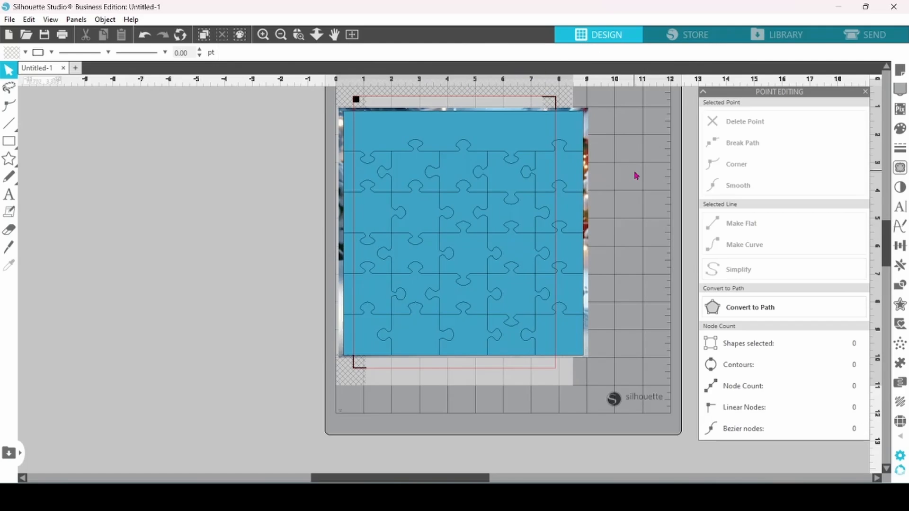
Remove the puzzle's fill to reveal the Santa image and color its cut lines yellow.
click(539, 134)
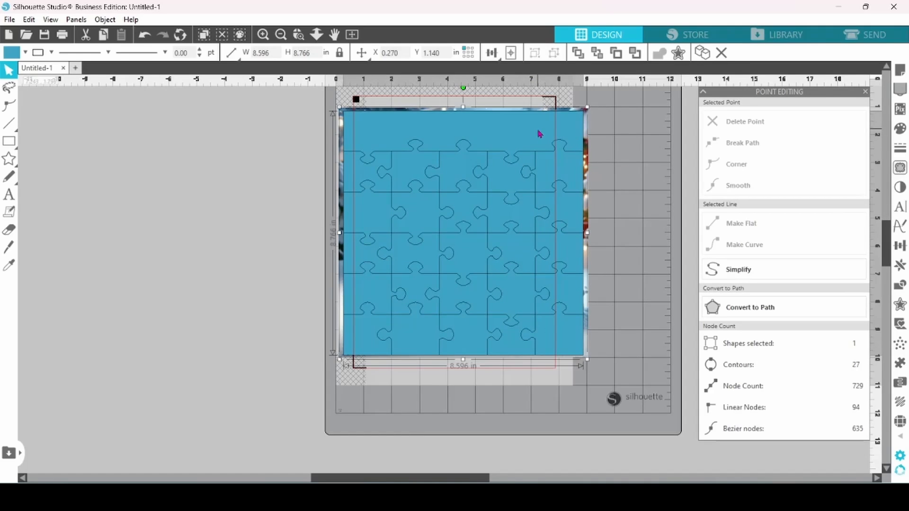
click(25, 53)
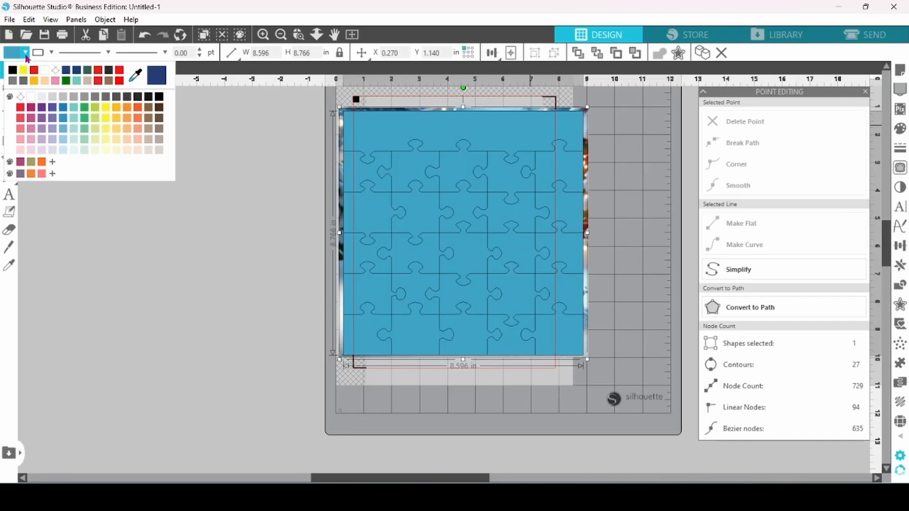
click(56, 71)
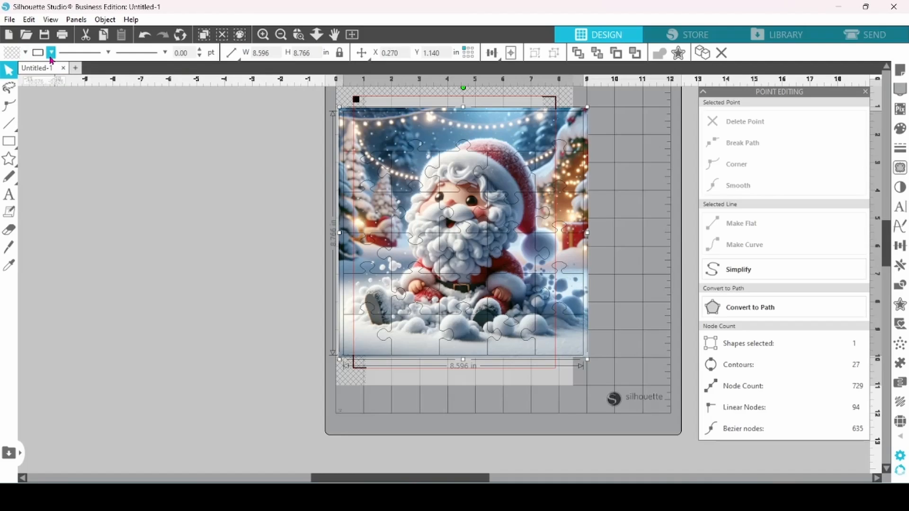
click(52, 53)
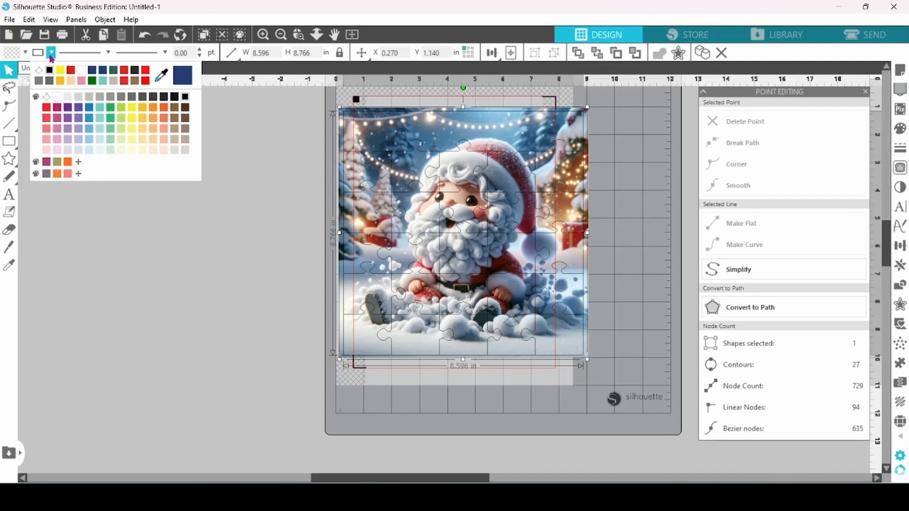
click(60, 73)
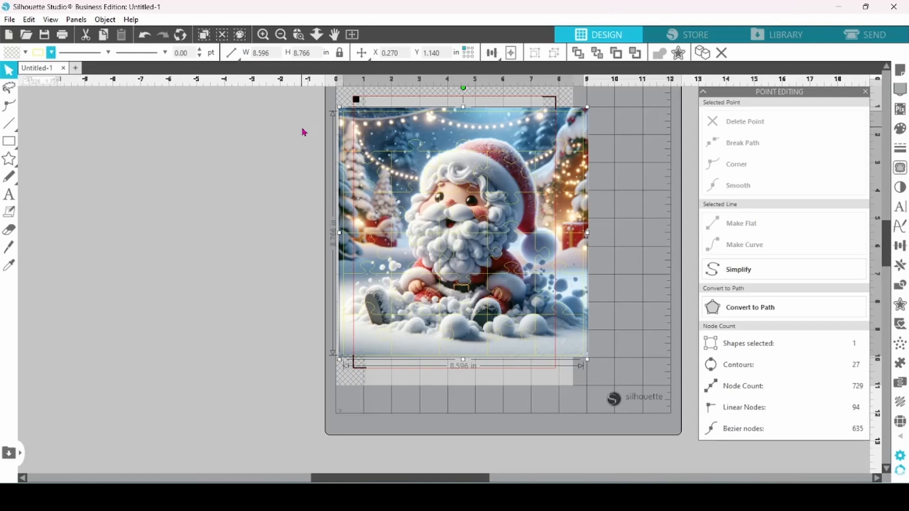
Group the puzzle with the Santa image behind it.
drag(304, 132, 389, 176)
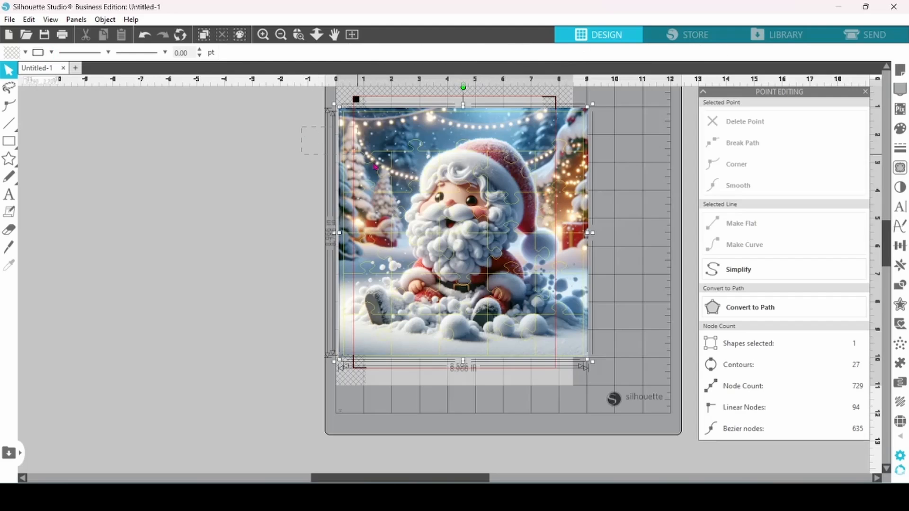
right_click(389, 176)
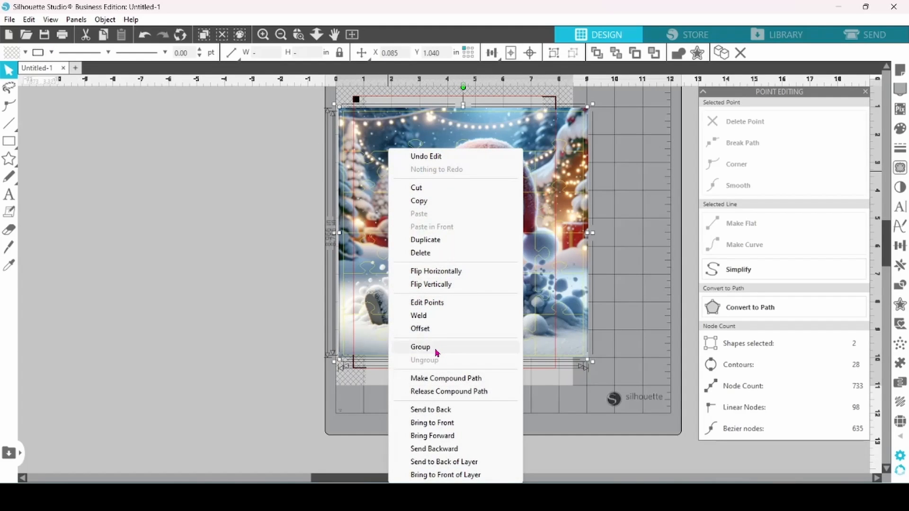
click(421, 347)
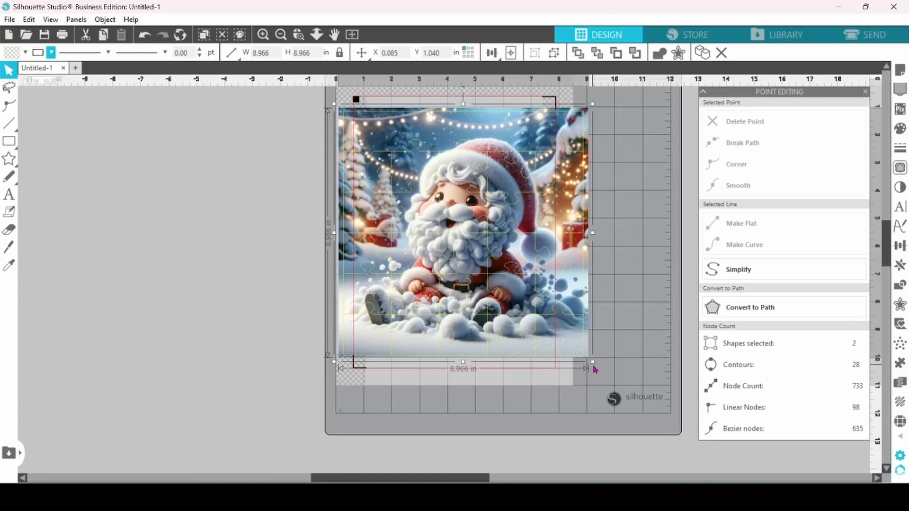
Scale the group down to about 7.43 in square so the puzzle lines fit within the red cut border, checking its edges up close.
drag(595, 369, 554, 345)
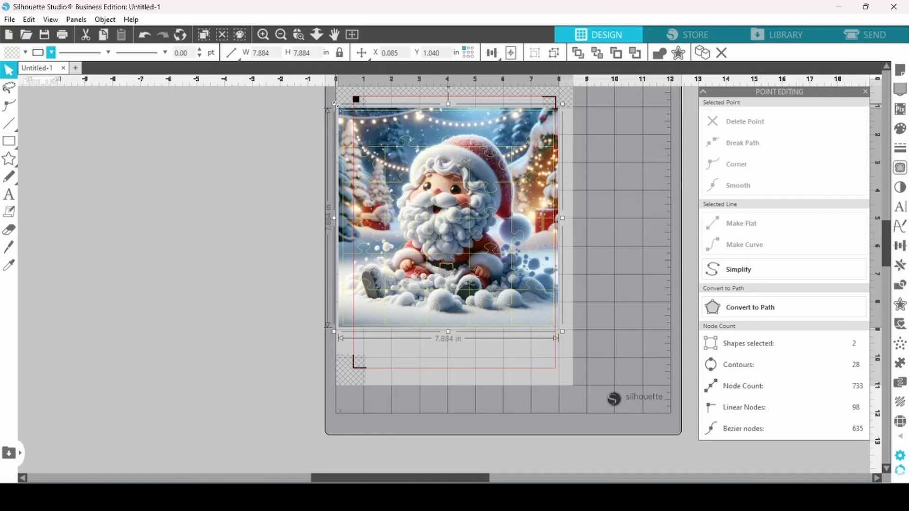
drag(334, 104, 355, 116)
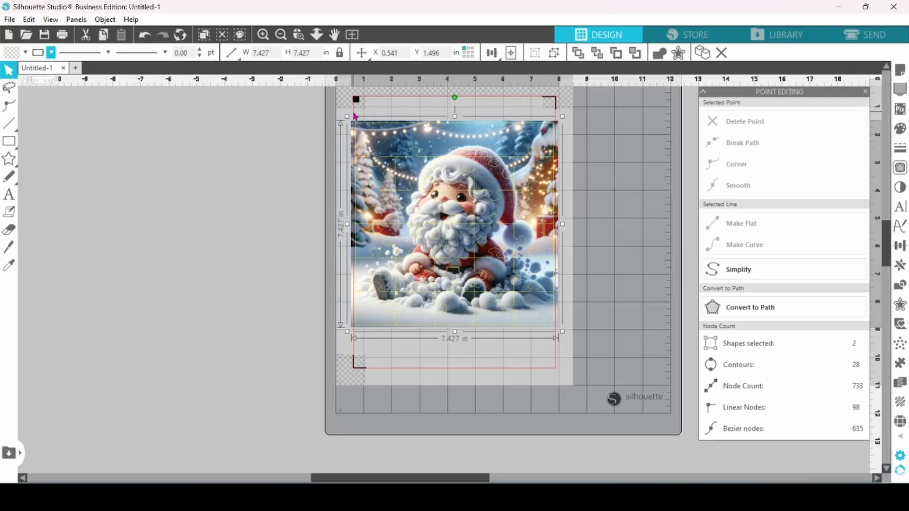
click(298, 34)
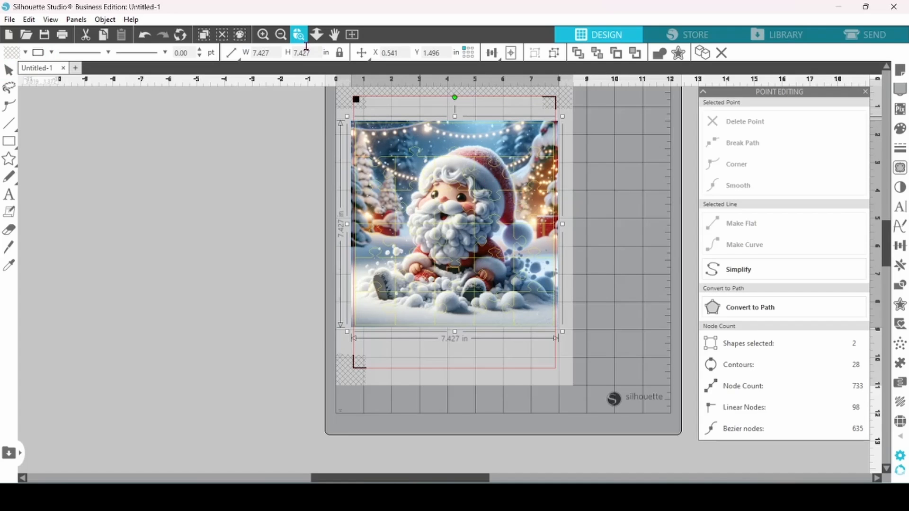
click(356, 124)
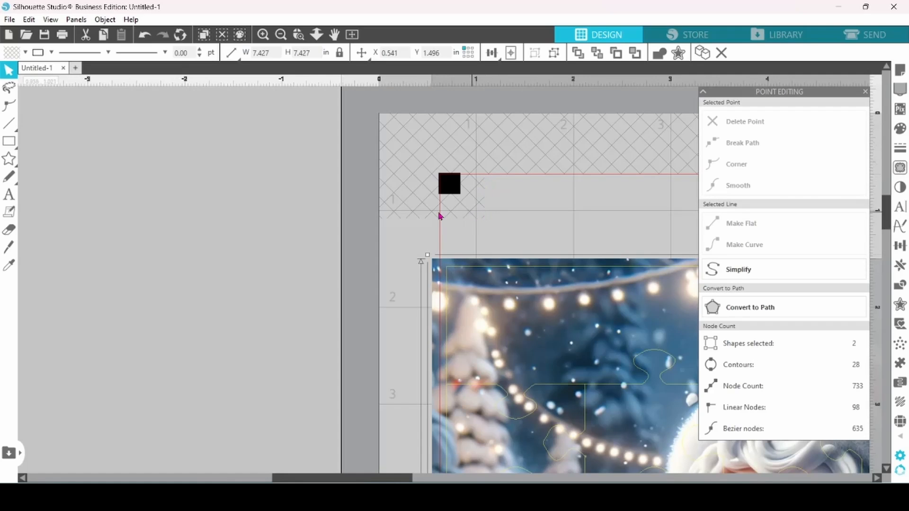
drag(387, 479, 558, 480)
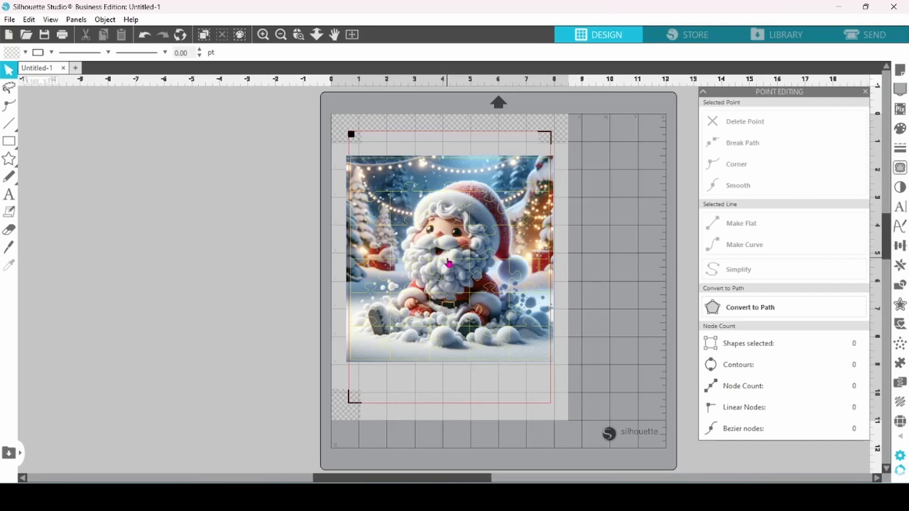
Add the text "Christmas Countdown" on the empty area beside the mat.
click(10, 194)
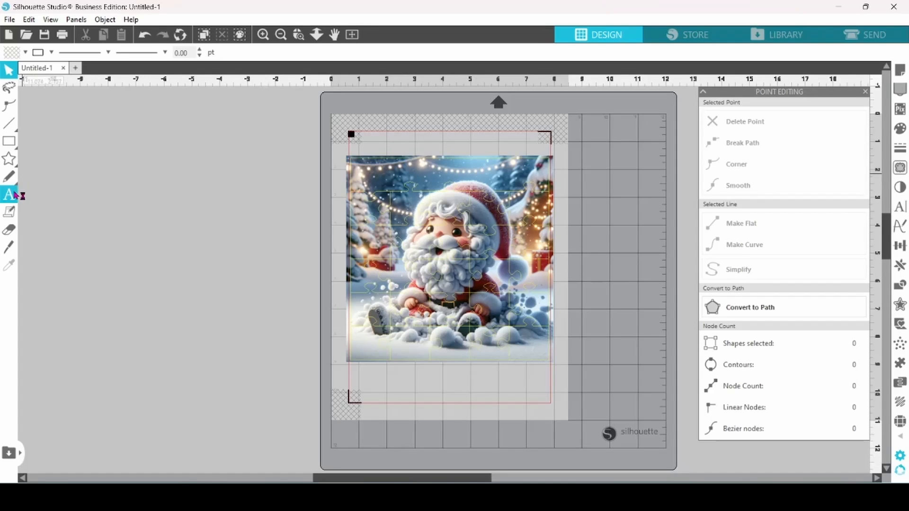
click(52, 193)
text(Christm)
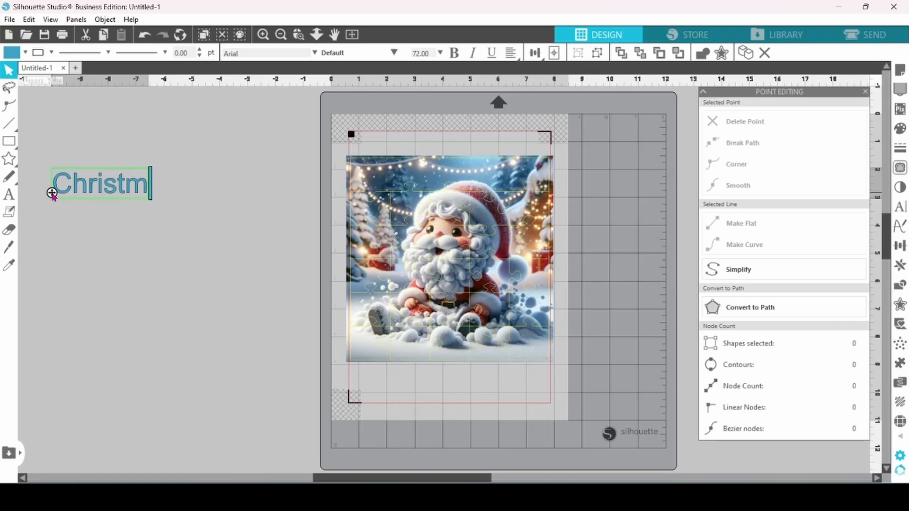
text(as Countdown)
click(116, 219)
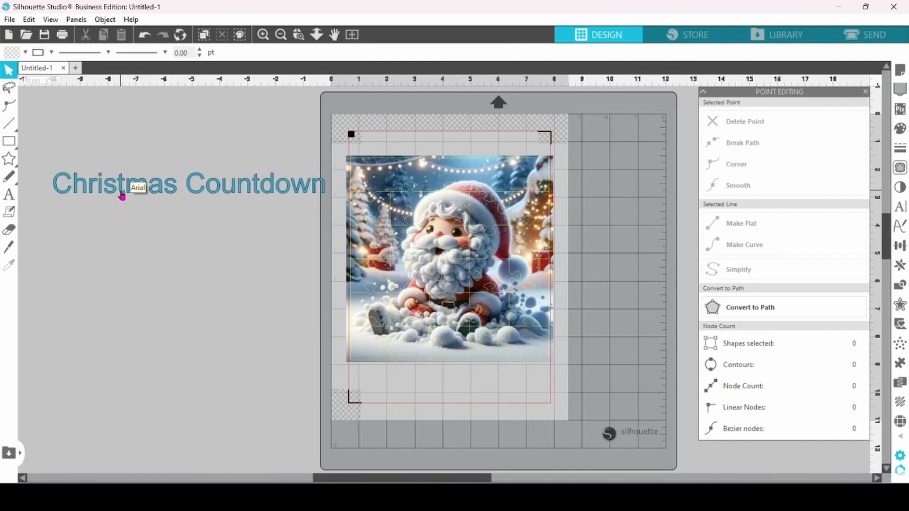
Set the text's font to Star Bright and widen its text box to about 12.27 in so both words share one line.
click(122, 195)
click(900, 208)
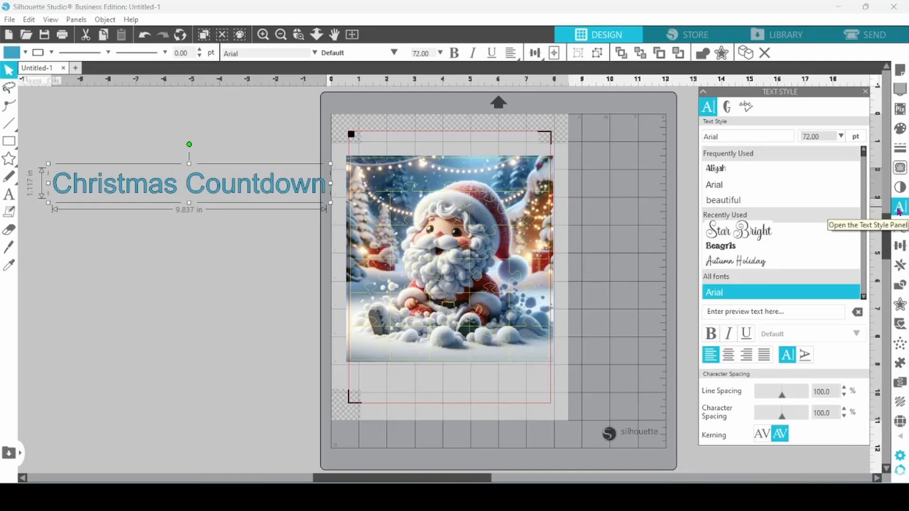
click(763, 237)
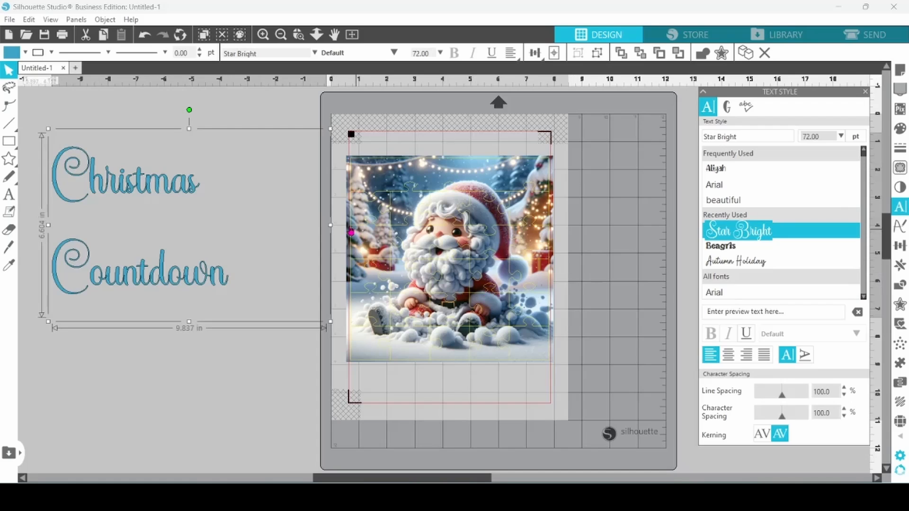
double_click(229, 287)
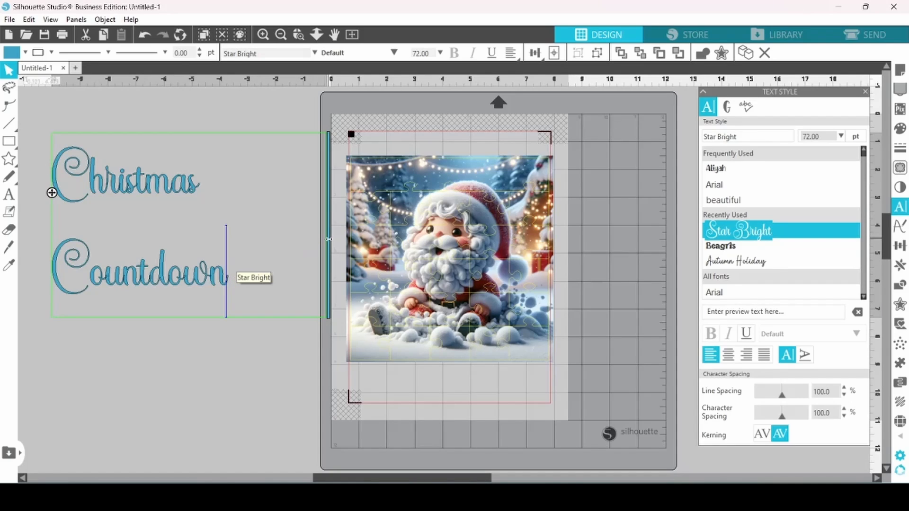
drag(359, 244, 399, 245)
Weld the "Christmas Countdown" text and group its resulting letter shapes.
click(236, 202)
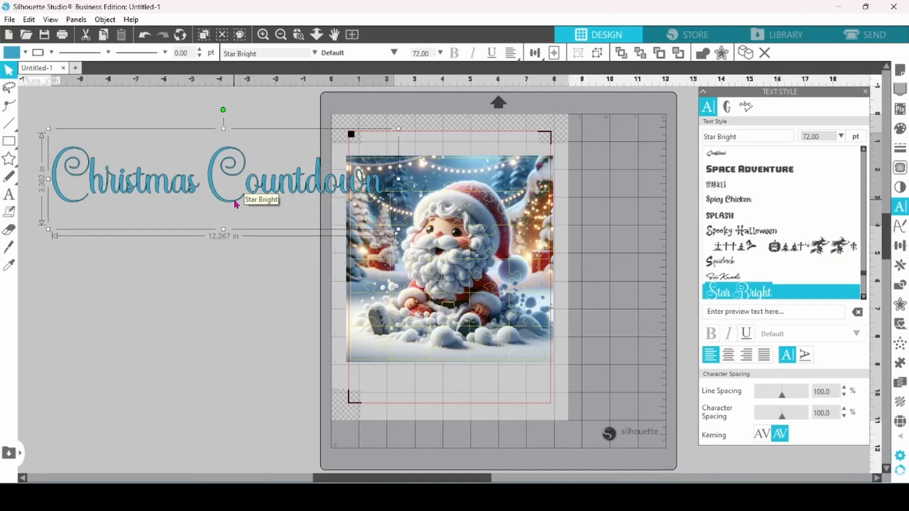
right_click(236, 204)
click(270, 303)
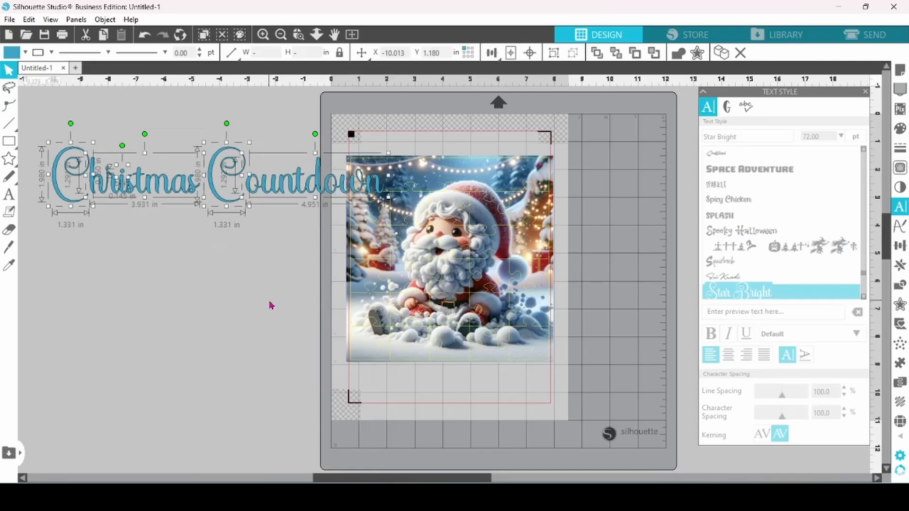
right_click(241, 202)
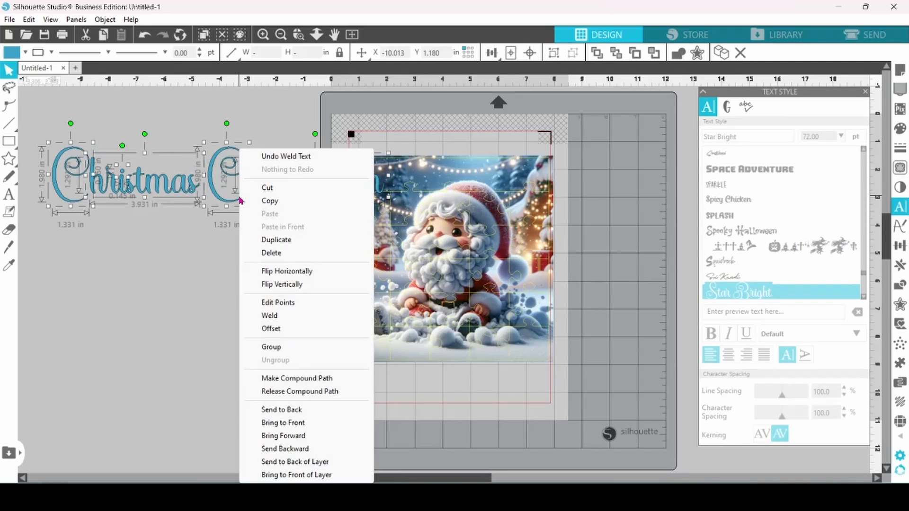
click(268, 349)
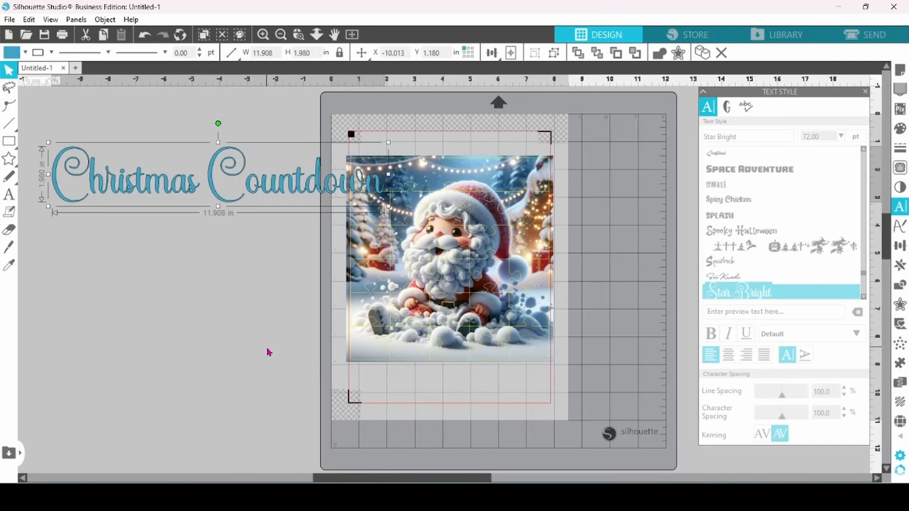
Fill the text group with red and set its line thickness to 0.50 pt.
click(26, 52)
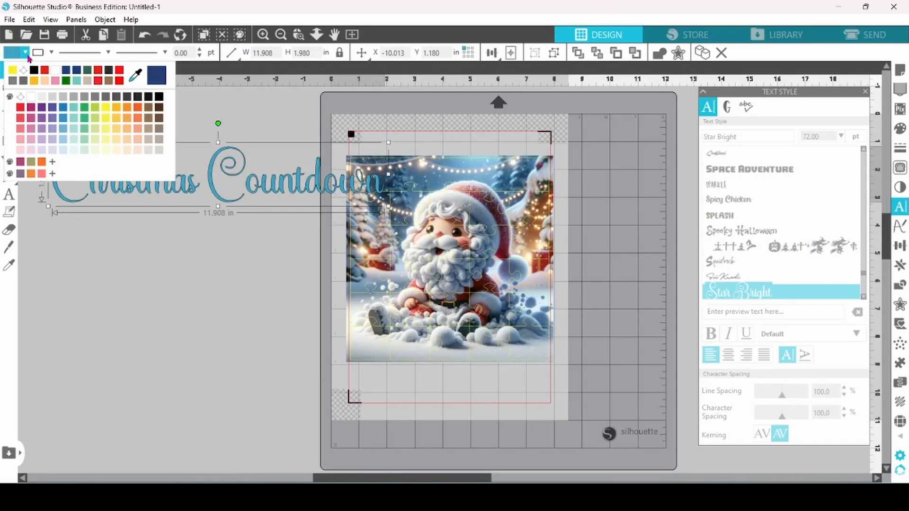
click(44, 71)
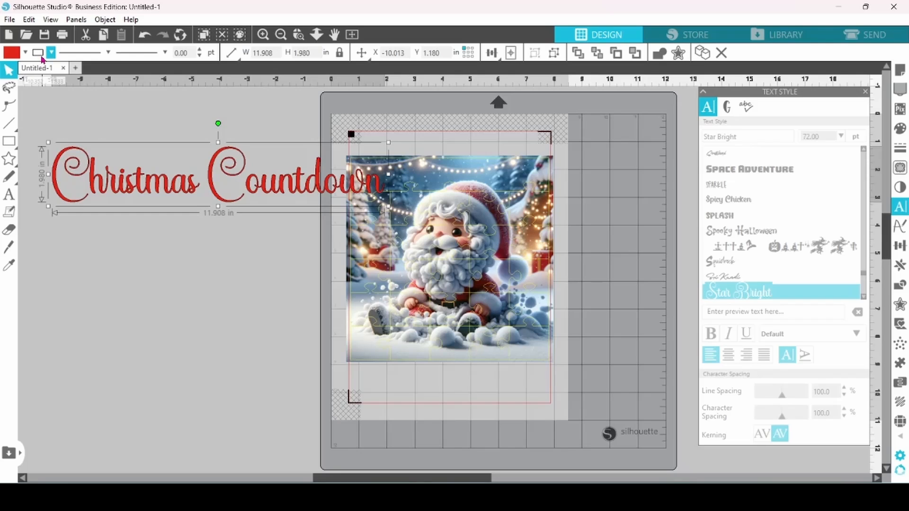
click(199, 50)
Move the text group over the puzzle and scale it down to fit centered in the uncut top strip.
drag(244, 157, 464, 171)
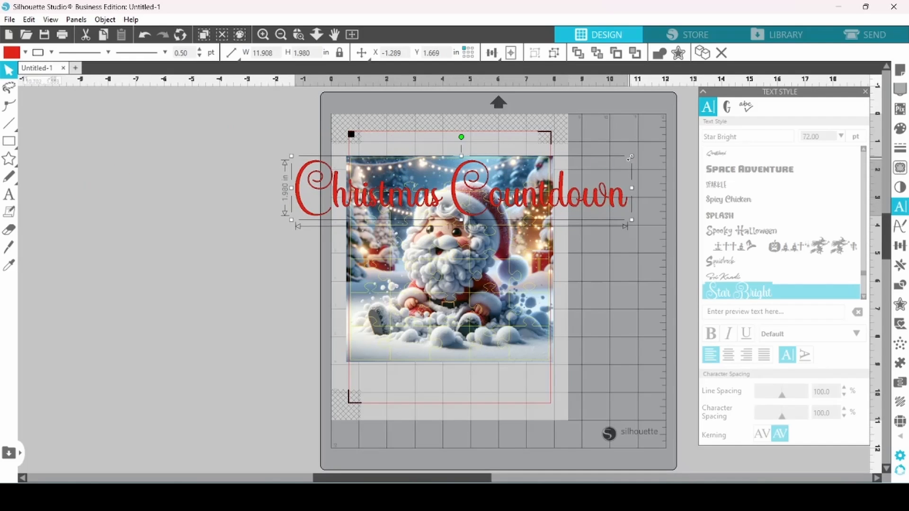
drag(631, 158, 486, 183)
drag(304, 219, 369, 193)
click(617, 213)
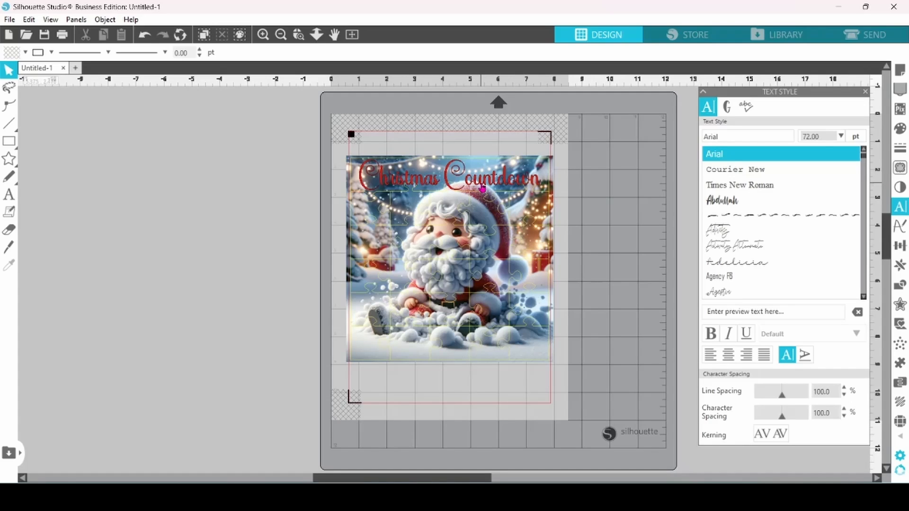
Ungroup the puzzle and the Santa image, then deselect them.
click(554, 197)
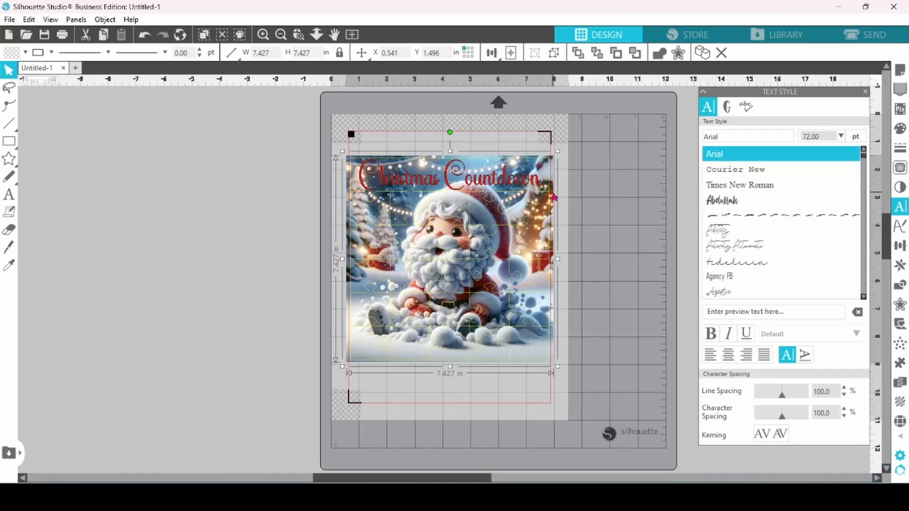
right_click(554, 197)
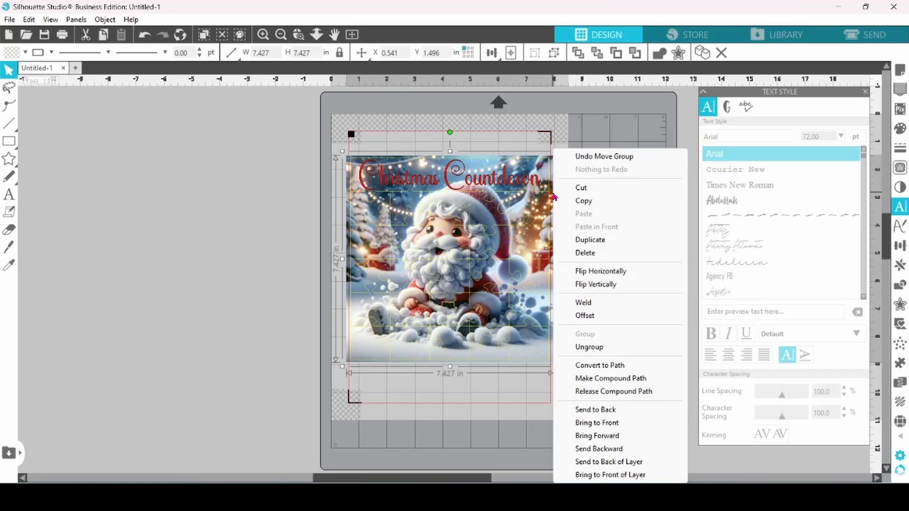
click(598, 348)
click(617, 343)
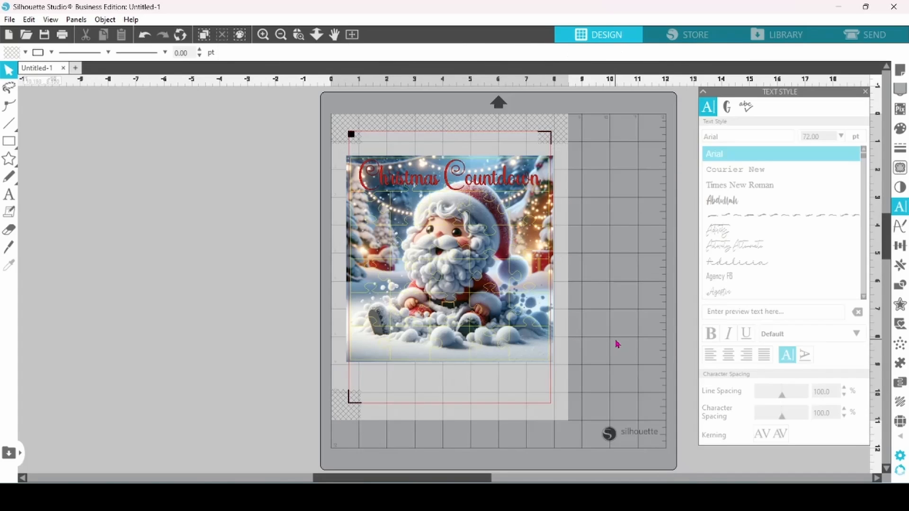
Set the Santa image's fill transparency to 35% so the title stands out.
click(556, 230)
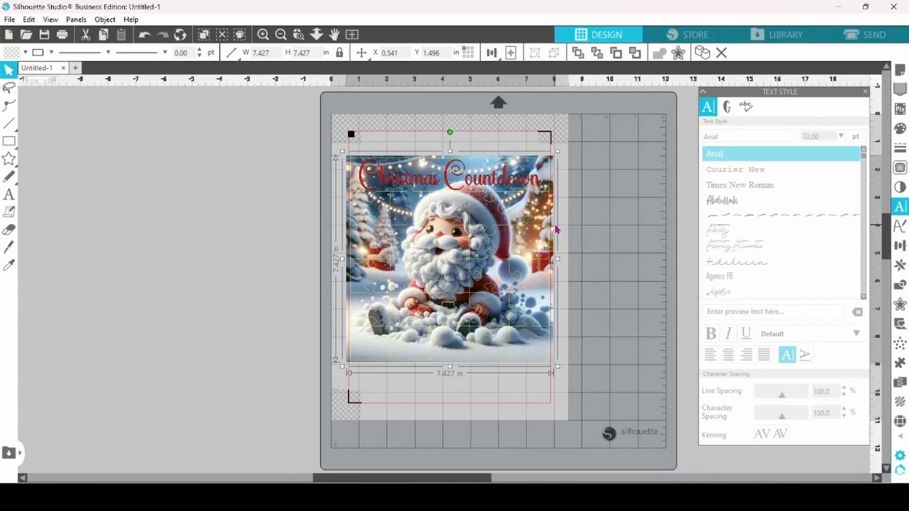
click(901, 131)
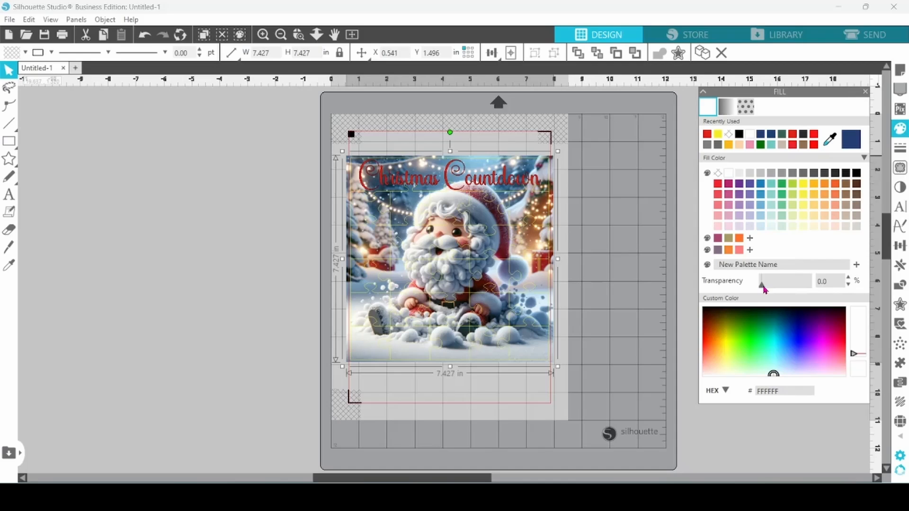
drag(763, 286, 774, 289)
drag(776, 291, 780, 291)
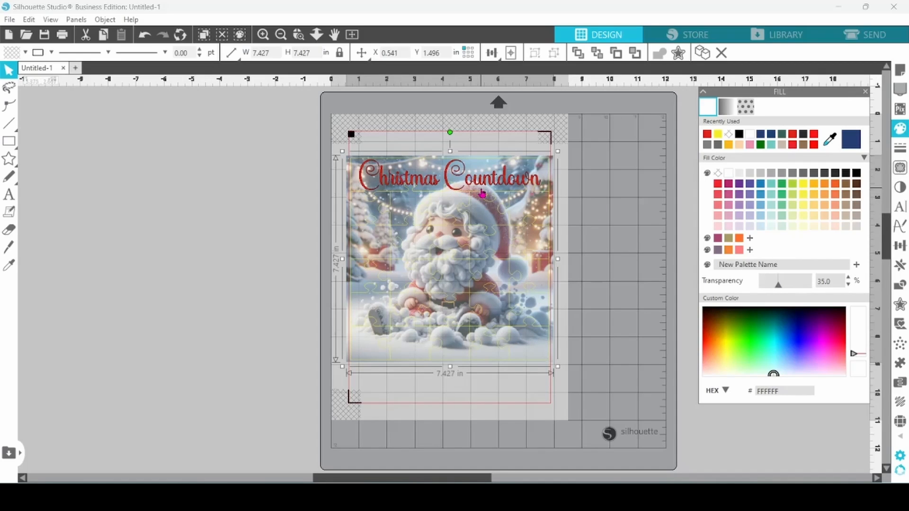
click(600, 218)
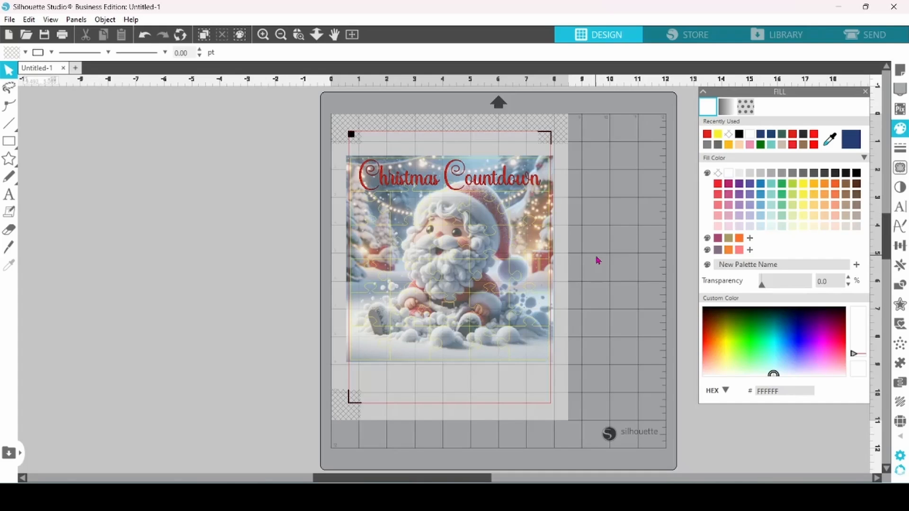
Group the puzzle cut lines and the Santa image together again.
click(548, 279)
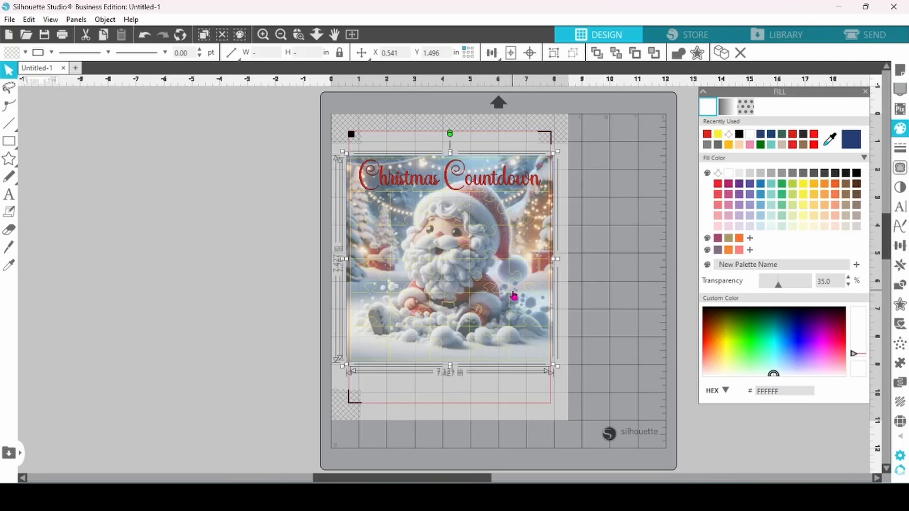
right_click(514, 297)
click(544, 348)
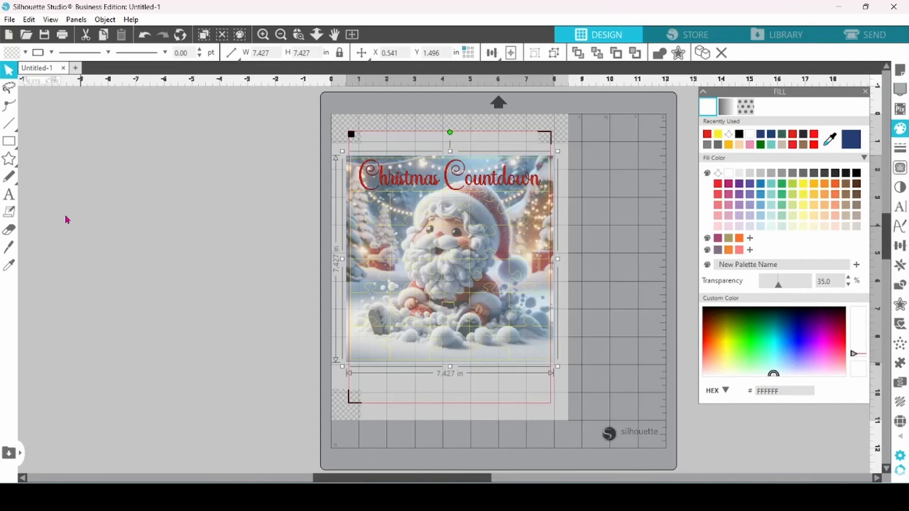
Add a text object beside the mat containing the numbers 1 to 25 in one unspaced run.
click(9, 196)
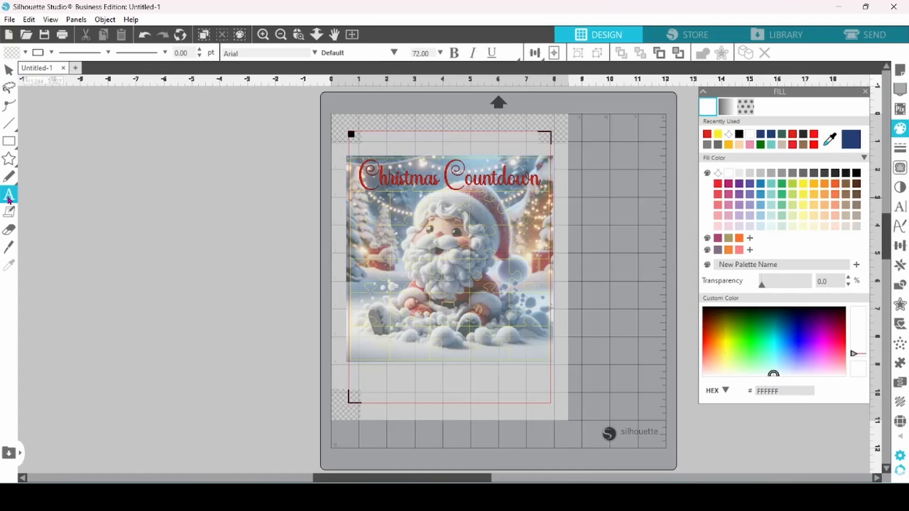
click(44, 189)
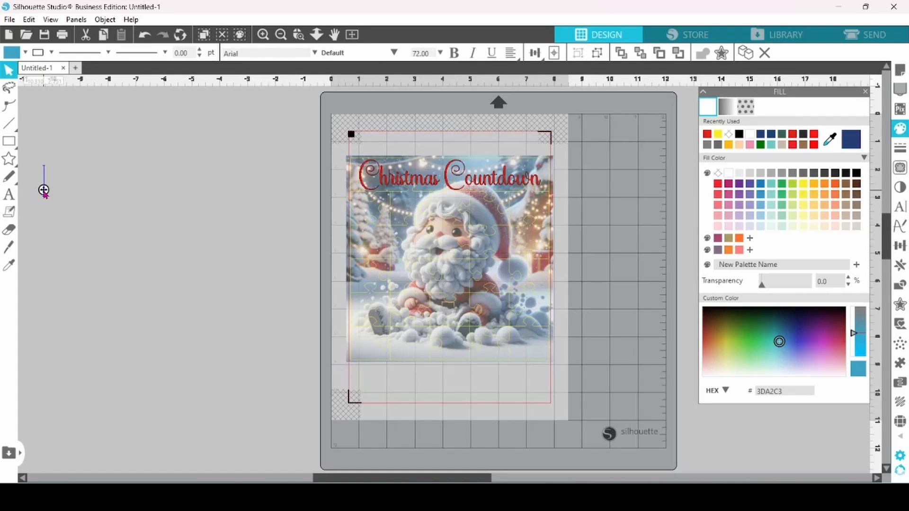
text(123456789)
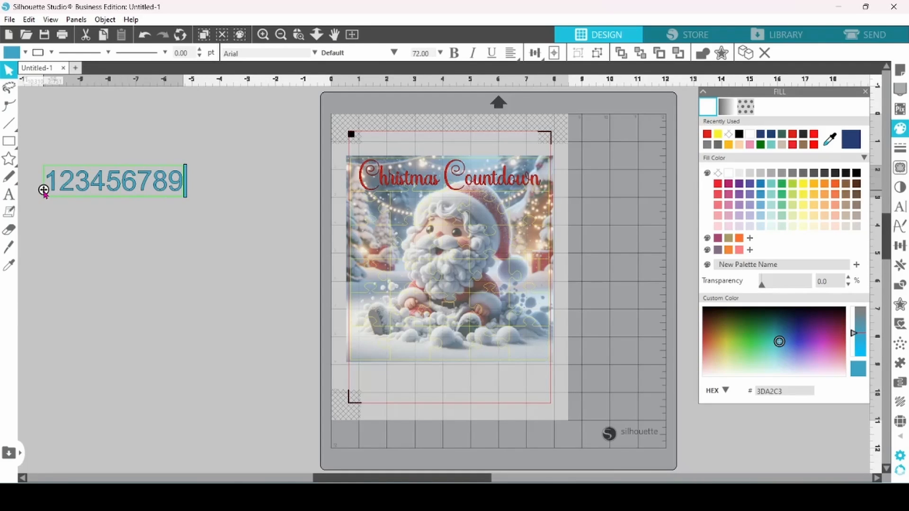
text(10111213141516171)
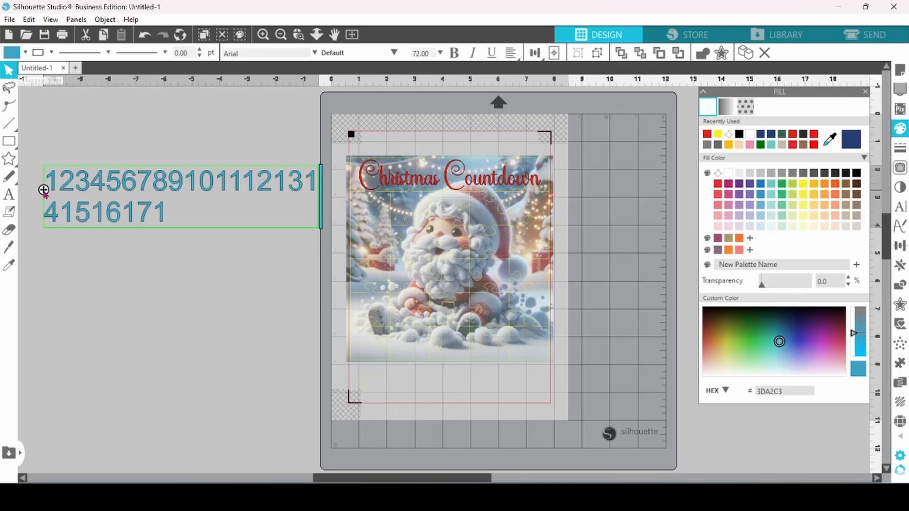
text(819202122232425)
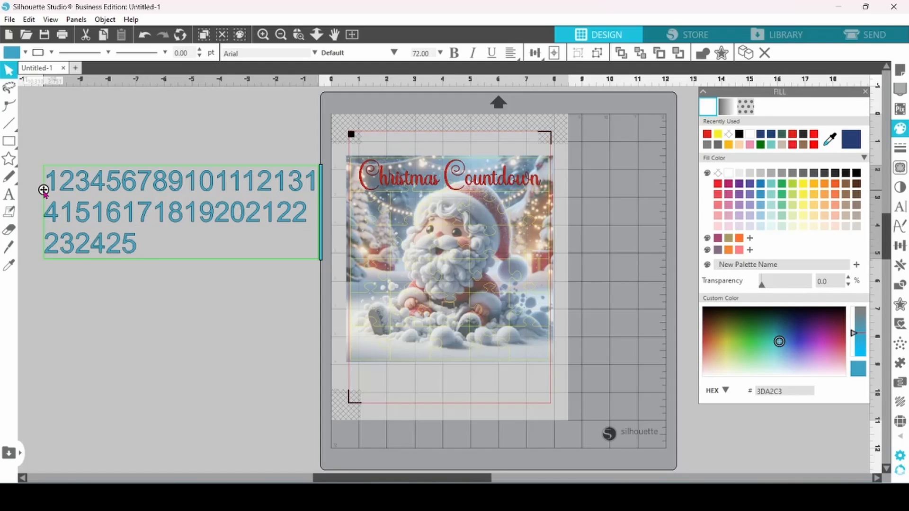
Fill the number text with red and set its line thickness to 0.50 pt.
click(145, 262)
click(129, 252)
click(25, 55)
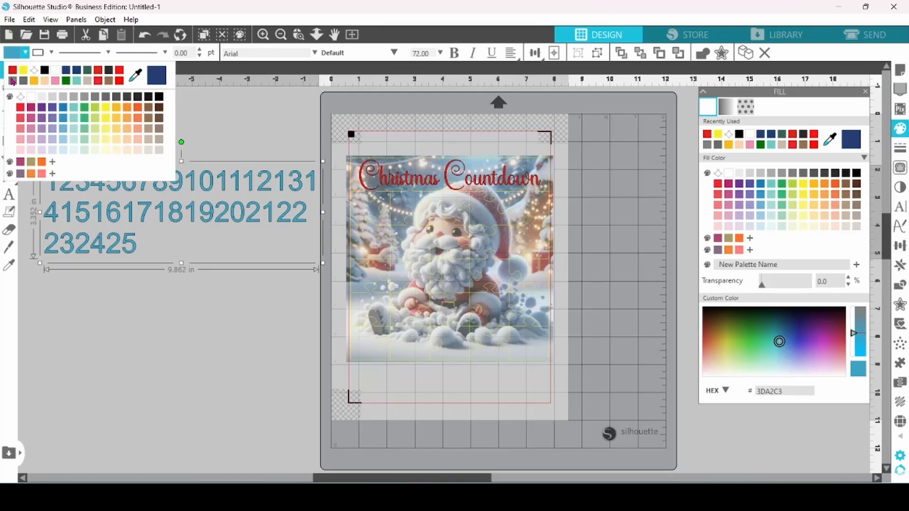
click(13, 71)
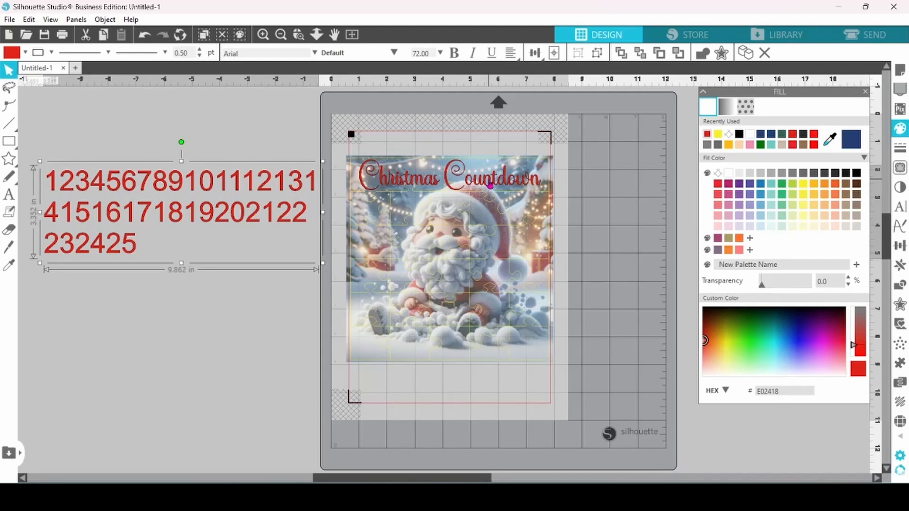
Set the number text in the Star Bright font and reduce its line spacing to 60%.
click(901, 211)
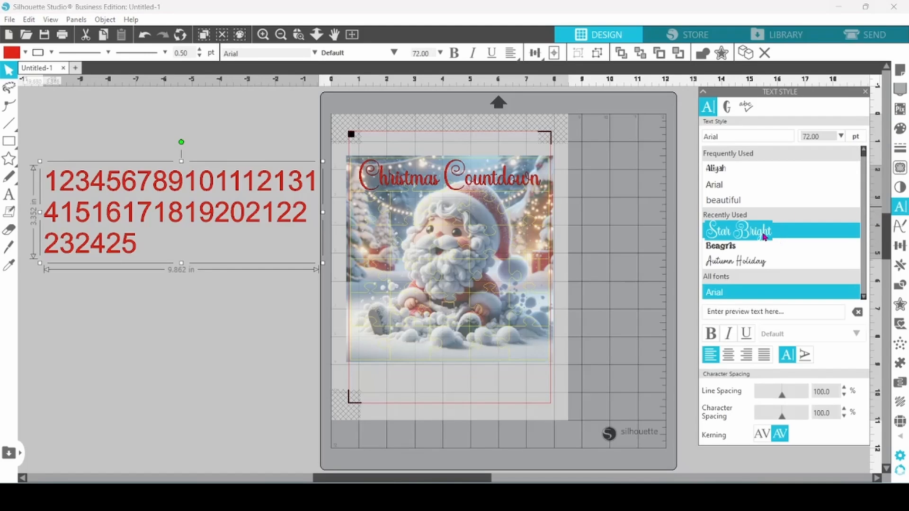
click(763, 236)
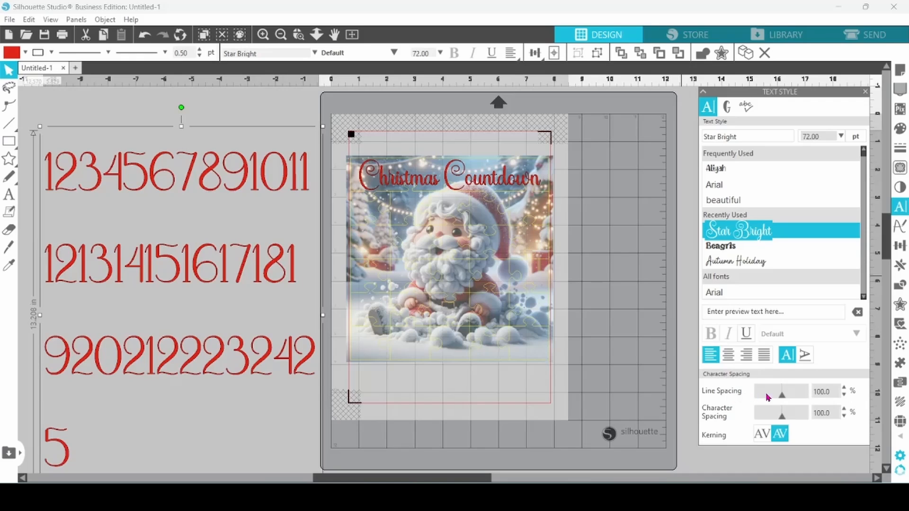
click(845, 396)
click(844, 396)
click(845, 396)
click(845, 396)
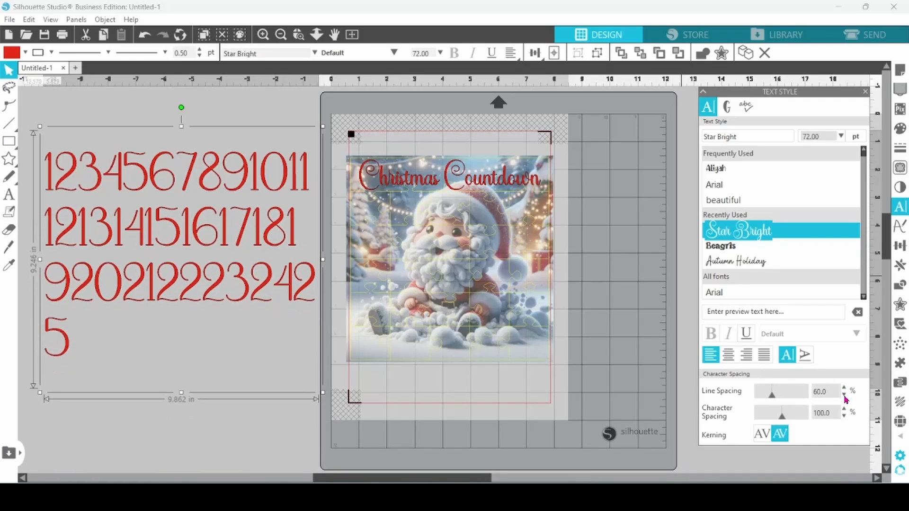
Scale the number text down to about 3.73 by 3.5 in over the puzzle, leaving it beside the mat.
drag(305, 184, 617, 230)
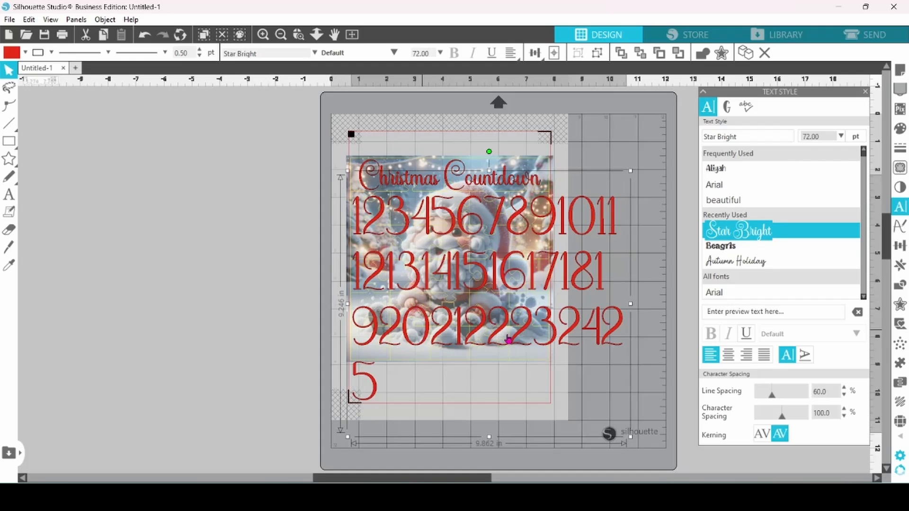
drag(633, 441, 468, 275)
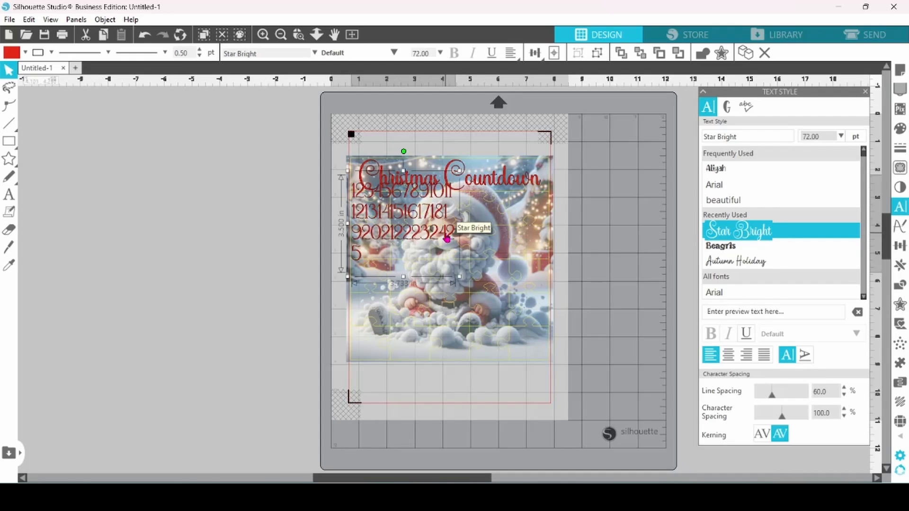
drag(446, 239, 224, 246)
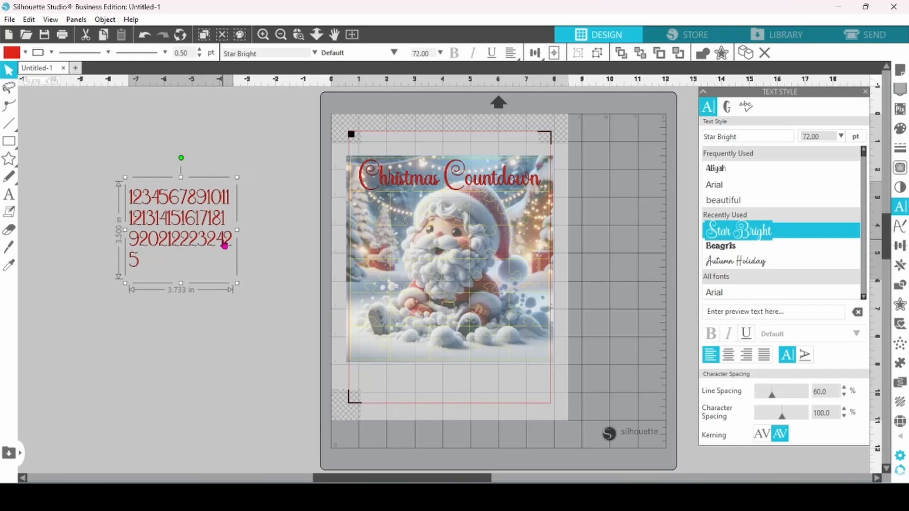
Ungroup the number text and place the digits 1 to 5 on the first row of puzzle pieces.
right_click(224, 246)
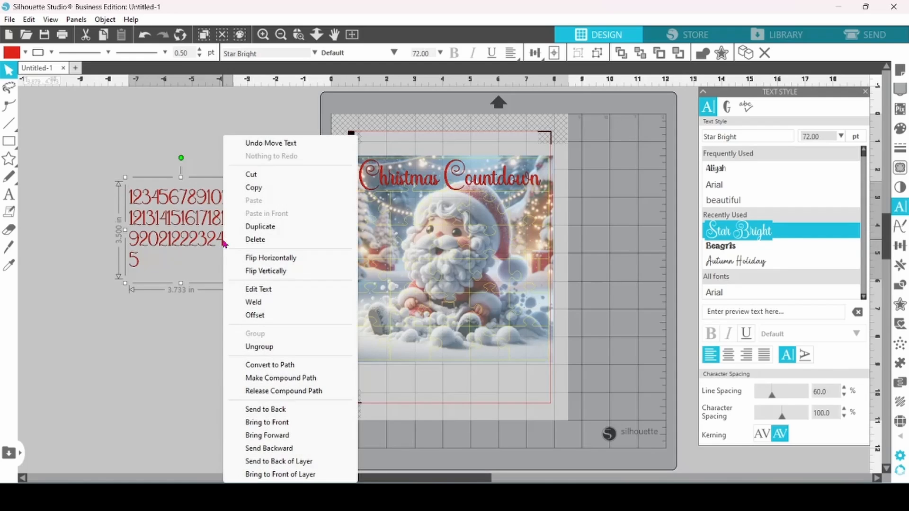
click(260, 347)
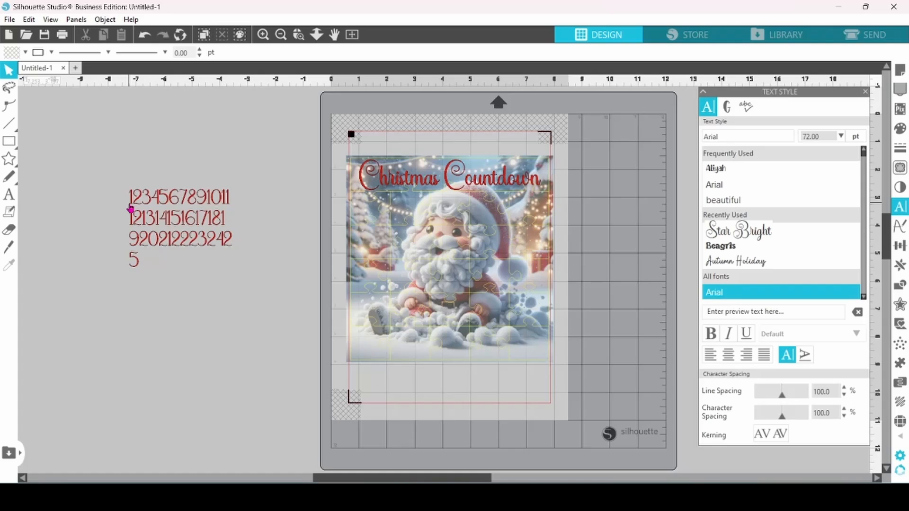
drag(132, 208, 438, 208)
drag(157, 202, 519, 203)
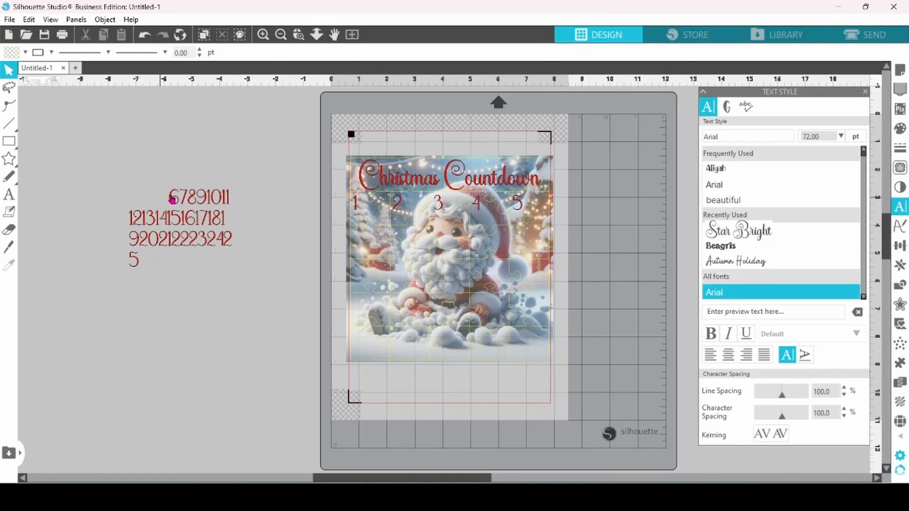
Place the numbers 6 to 10 on the second row of pieces, grouping the two digits of 10.
drag(172, 198, 358, 237)
drag(190, 198, 480, 244)
right_click(218, 202)
drag(190, 180, 523, 243)
click(258, 348)
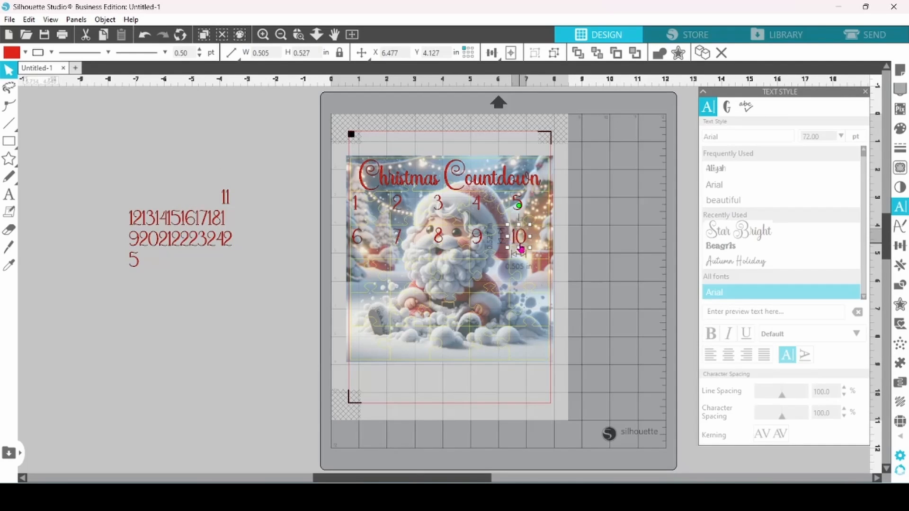
Group the digits of 11 and 12 and place both numbers on the third row's first two pieces.
right_click(226, 199)
drag(196, 184, 360, 270)
click(257, 360)
drag(121, 206, 140, 226)
right_click(137, 223)
click(172, 357)
drag(137, 223, 399, 275)
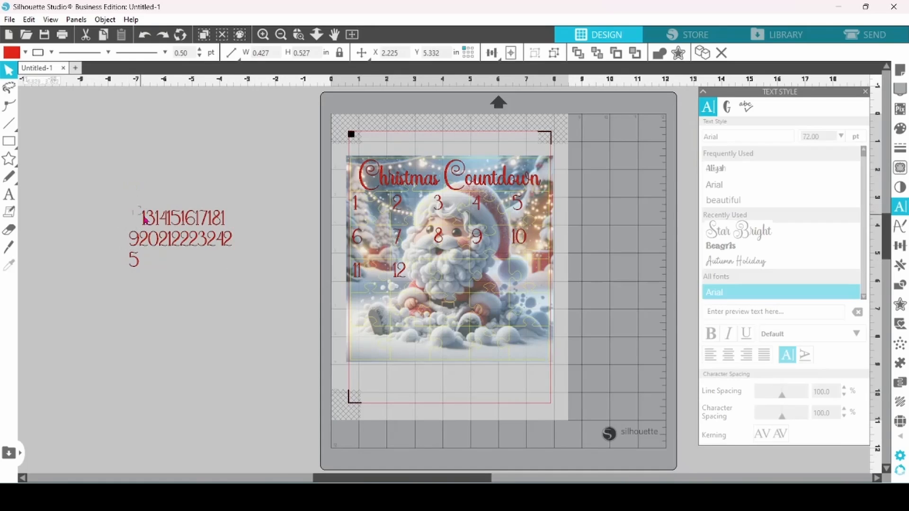
Group the digits of 13, 14 and 15 and place them on the remaining third-row pieces.
right_click(146, 226)
click(180, 358)
drag(134, 204, 484, 275)
right_click(162, 221)
click(229, 357)
right_click(177, 222)
drag(162, 205, 522, 275)
click(211, 359)
Group the digits of 16 and 17 and place both numbers on the fourth row's first two pieces.
drag(176, 205, 400, 311)
right_click(192, 221)
click(225, 358)
right_click(201, 224)
click(235, 359)
drag(206, 204, 440, 307)
Group the digits of 18, 19 and 20 and place them on the remaining fourth-row pieces.
right_click(215, 222)
click(249, 357)
drag(223, 221, 480, 311)
right_click(134, 242)
click(167, 358)
right_click(150, 242)
drag(135, 224, 364, 344)
click(185, 346)
Group the digits of 21, 22, 23 and 24 and place them on the first four pieces of the fifth row.
right_click(170, 242)
click(204, 358)
right_click(186, 242)
drag(166, 224, 482, 349)
click(219, 359)
right_click(201, 240)
click(235, 358)
right_click(218, 241)
click(251, 359)
Group the digits of 25, place the number on the last puzzle piece and enlarge it to fill the piece.
drag(228, 245, 529, 352)
right_click(136, 271)
click(170, 358)
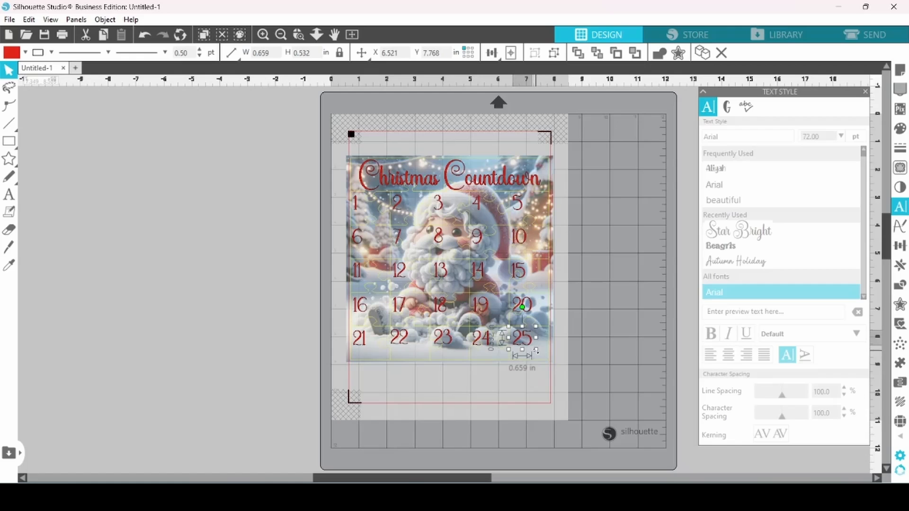
drag(536, 351, 552, 366)
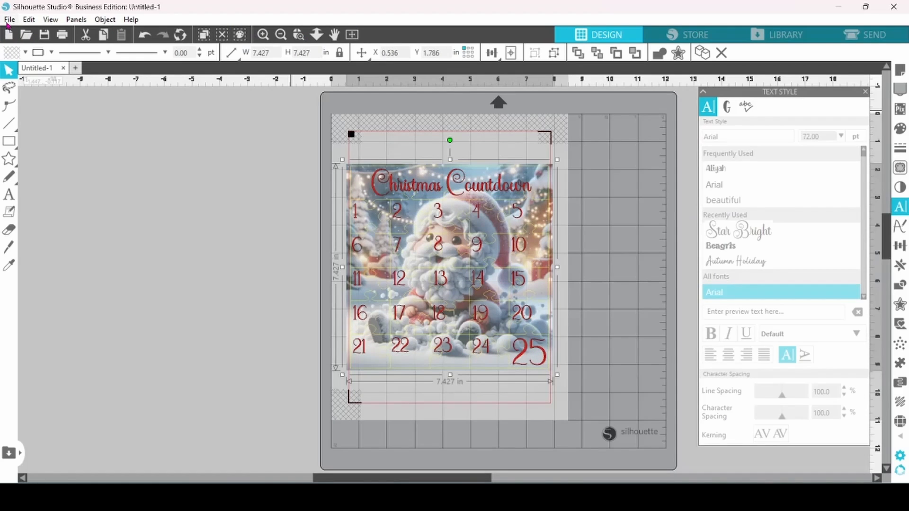
Check the countdown design with its registration marks in the print preview and print it.
click(7, 21)
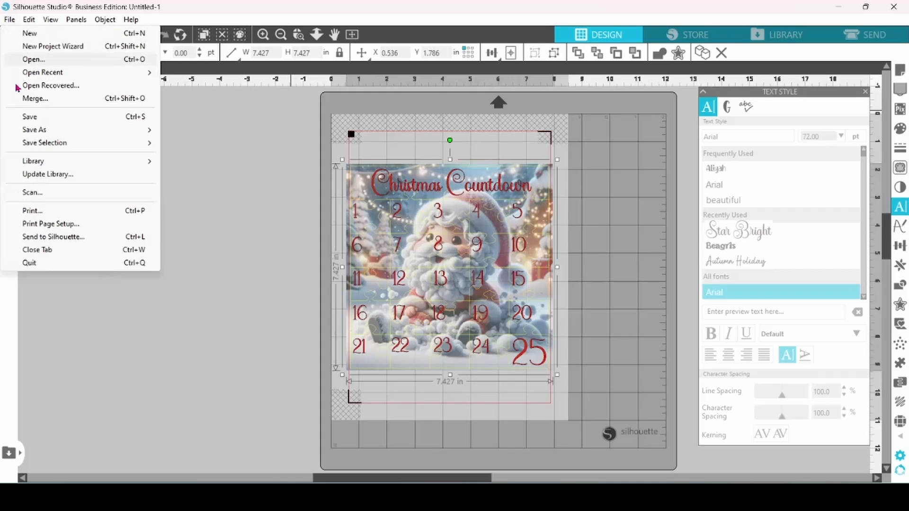
click(29, 212)
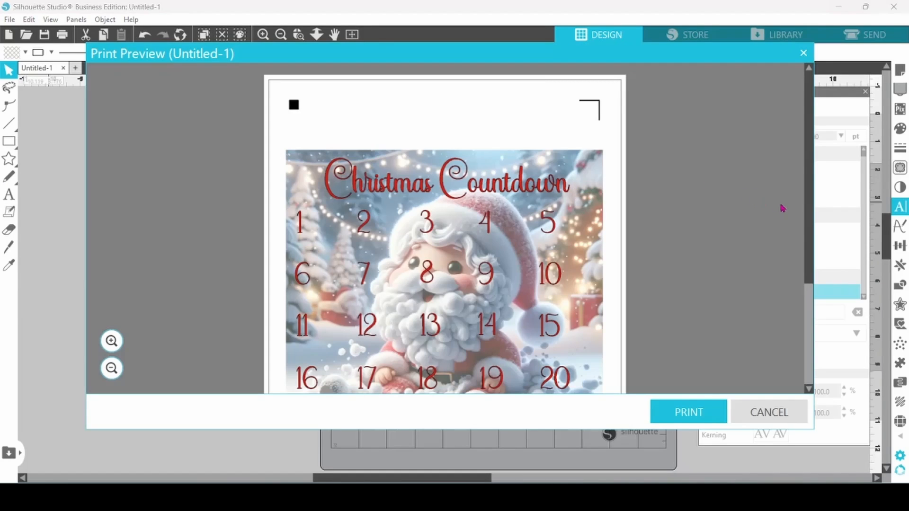
mouse_move(810, 218)
mouse_down()
mouse_move(816, 277)
mouse_move(811, 209)
mouse_up()
click(715, 413)
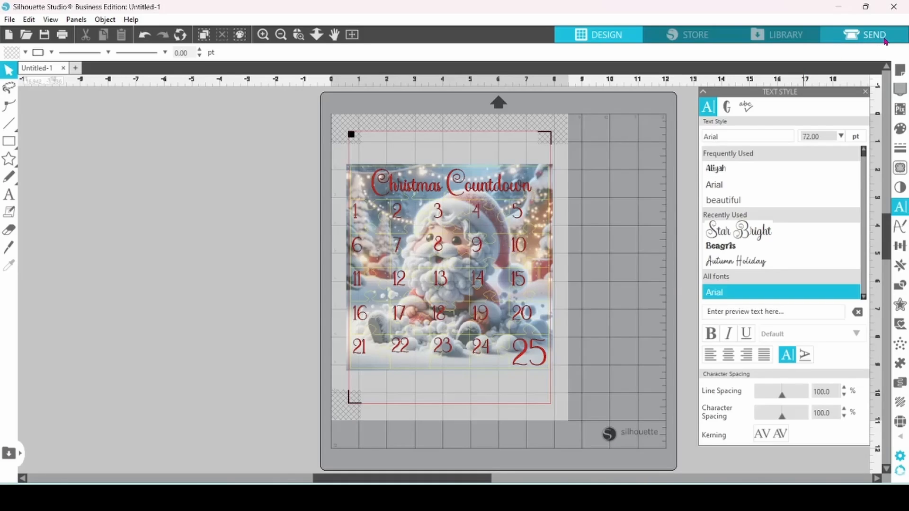
Set up the cut job with Magnet Paper, Printable as material, cutting by line color with the black lines turned off.
click(885, 40)
click(889, 96)
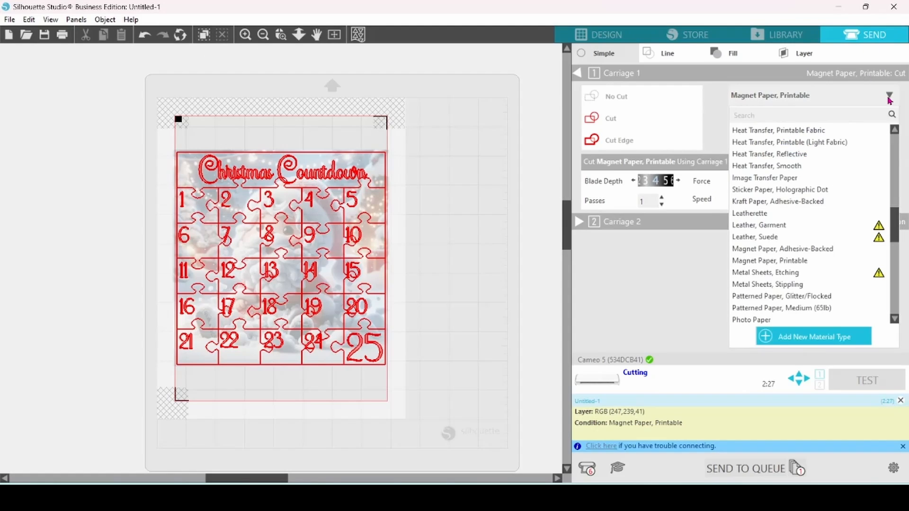
click(770, 262)
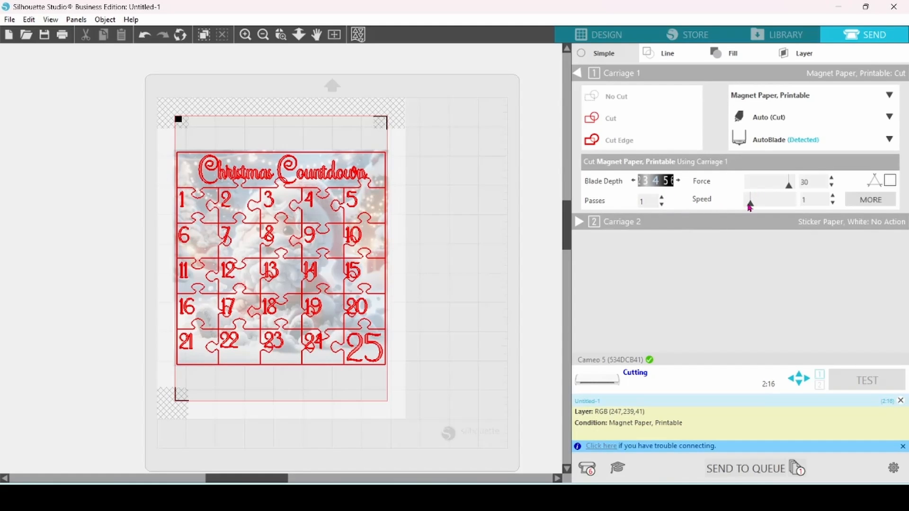
click(673, 58)
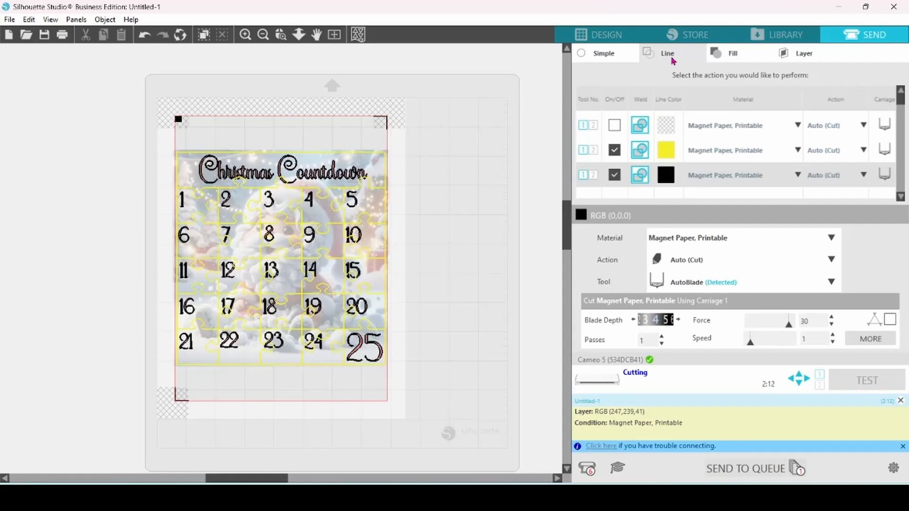
click(614, 175)
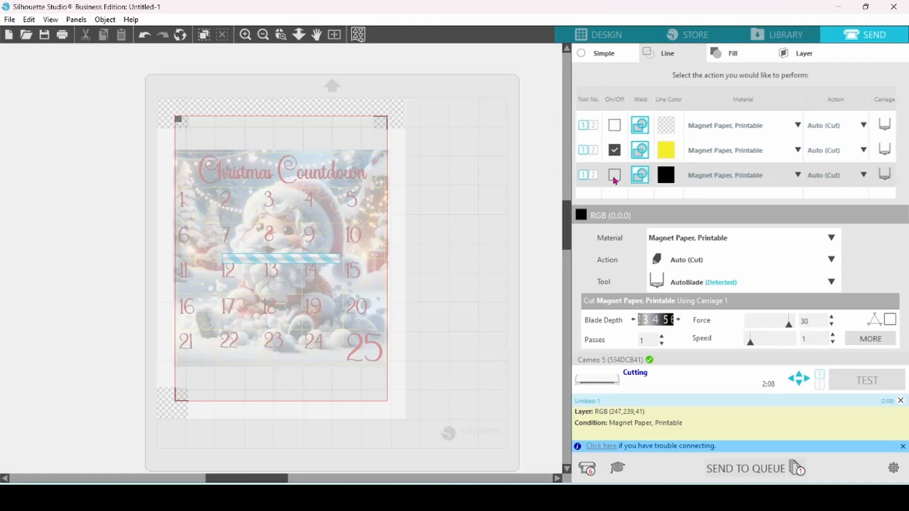